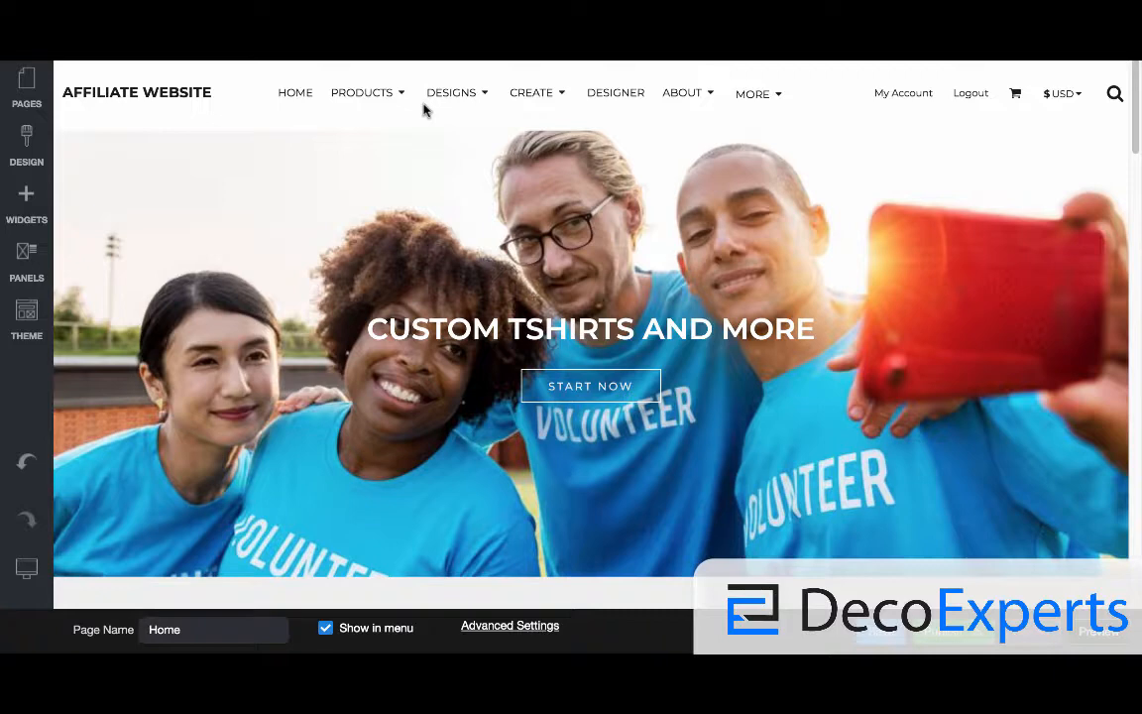
Add a one-column row above the banner on the Home page.
mouse_move(365, 199)
left_click(30, 211)
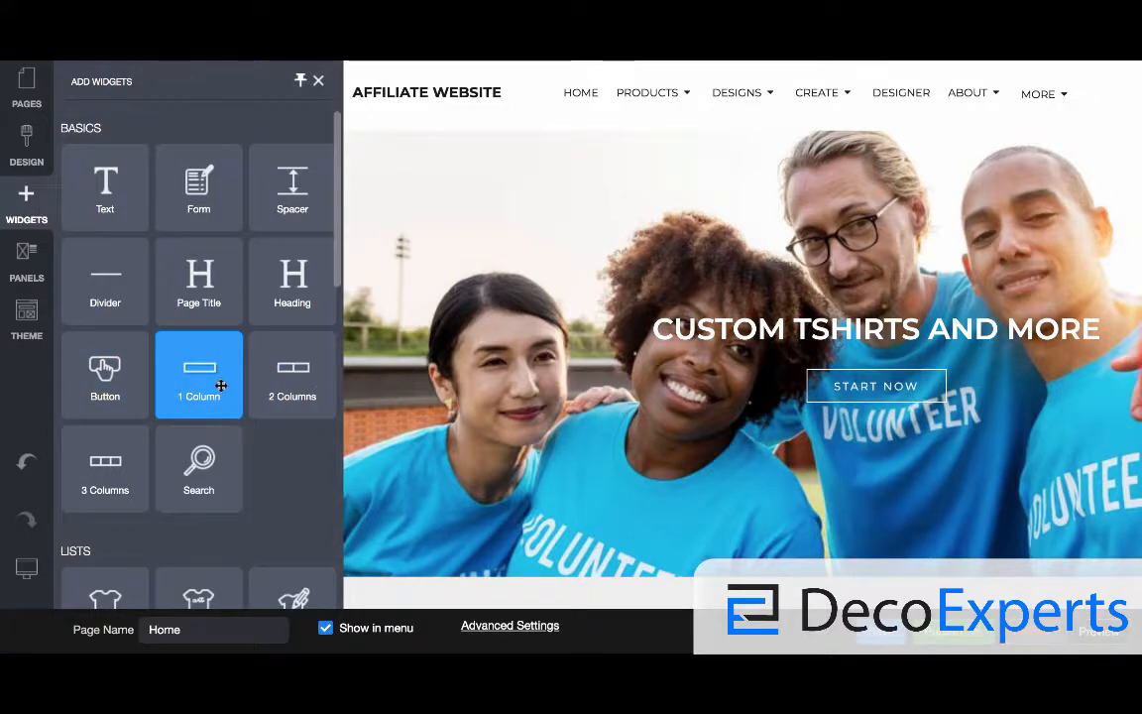
left_click_drag(223, 387, 370, 204)
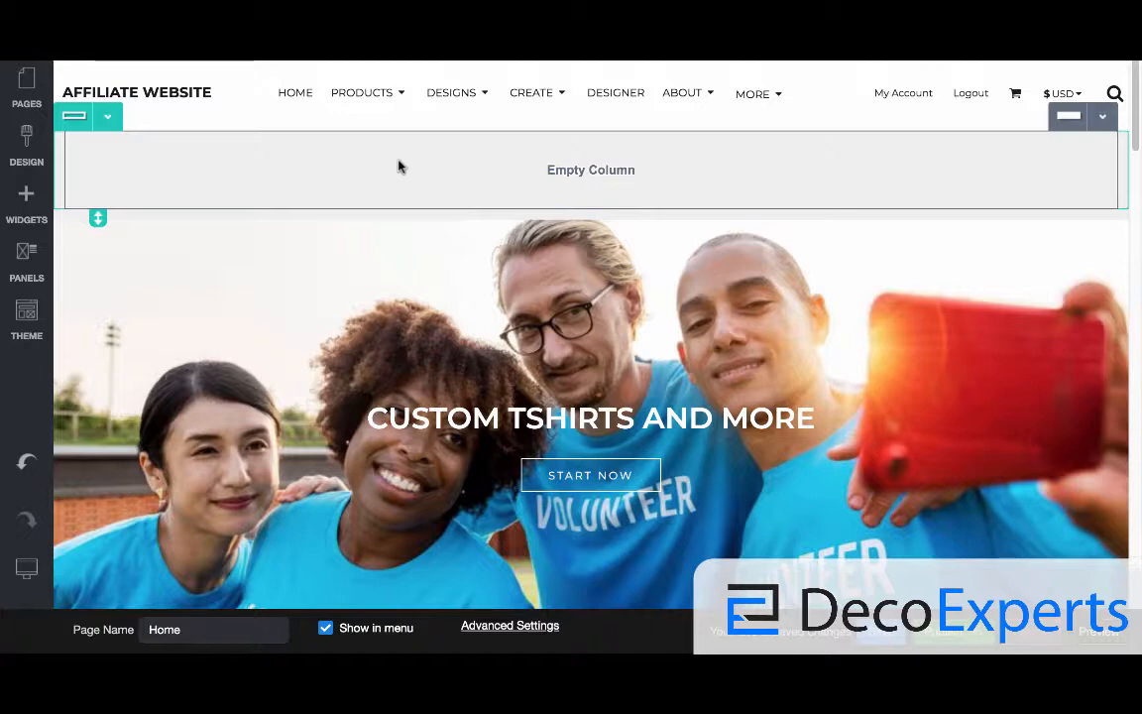
Set the new row's number of fluid columns to 3.
left_click(111, 120)
left_click(117, 147)
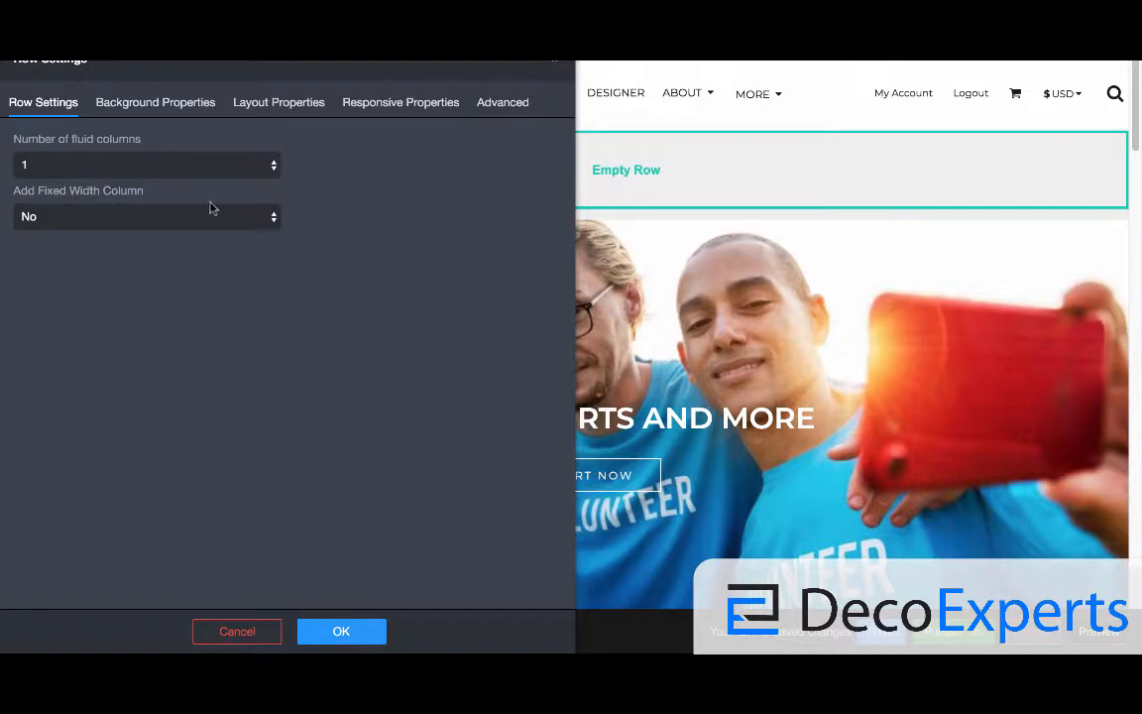
left_click(223, 173)
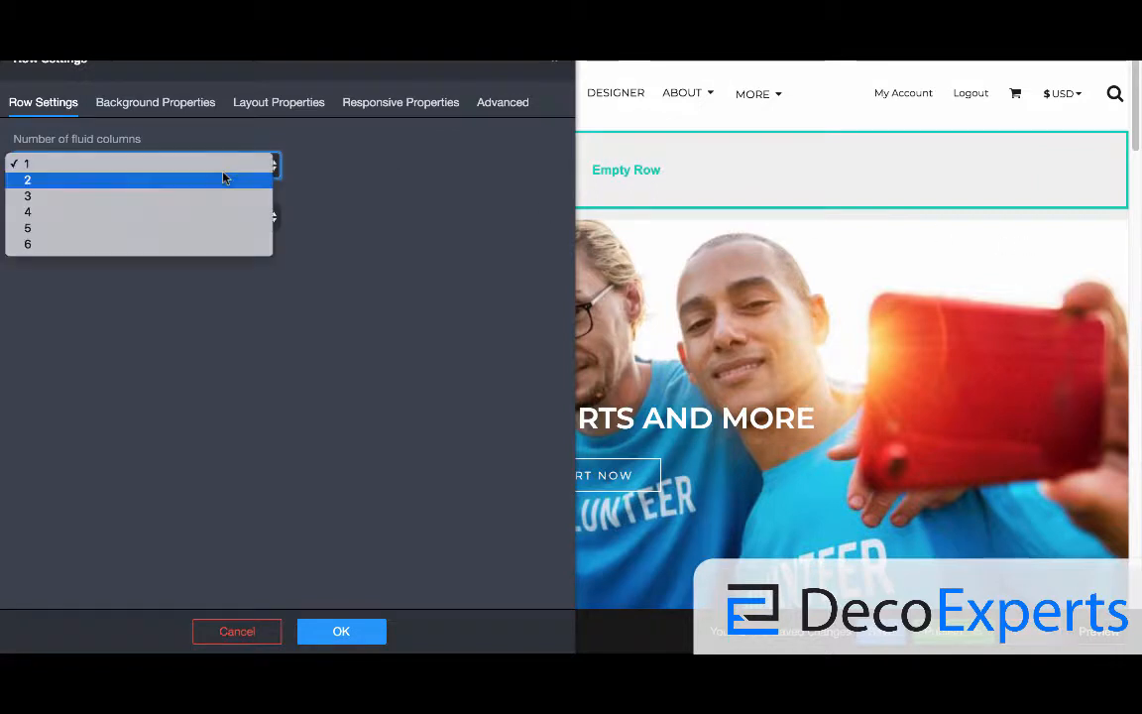
left_click(174, 205)
left_click(343, 630)
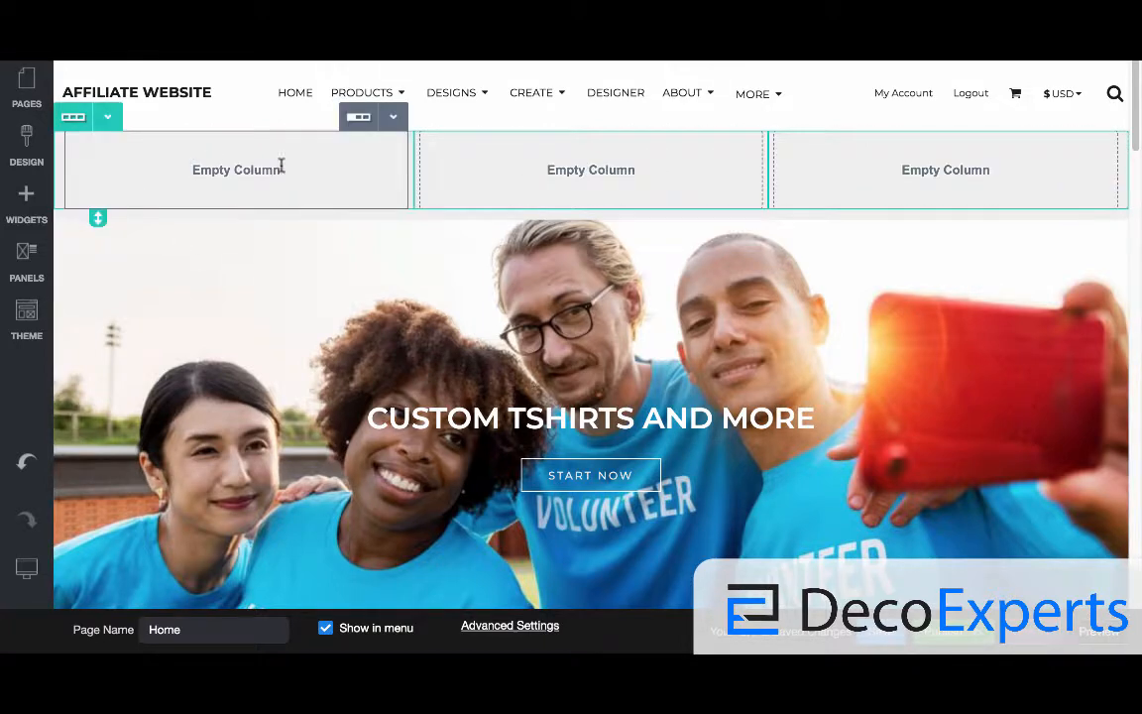
Insert an image widget in the row's middle column using the bench-accounting-49908-unsplash.jpg theme image.
left_click(27, 198)
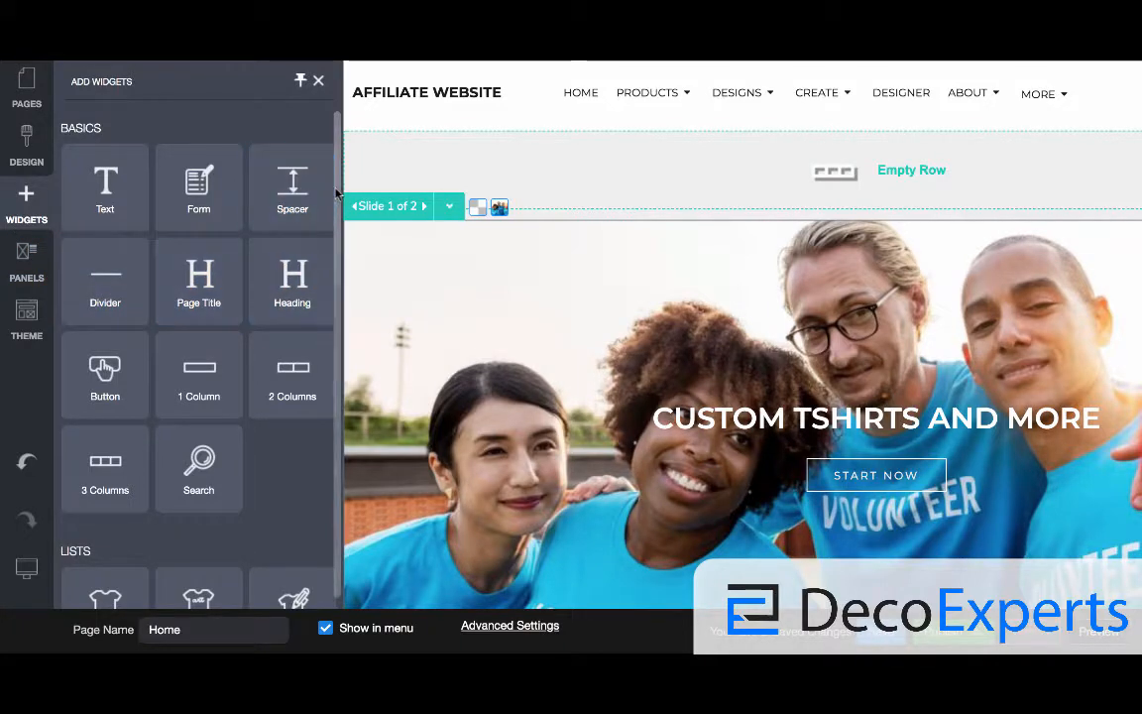
scroll(299, 213, "down", 5)
scroll(317, 320, "down", 3)
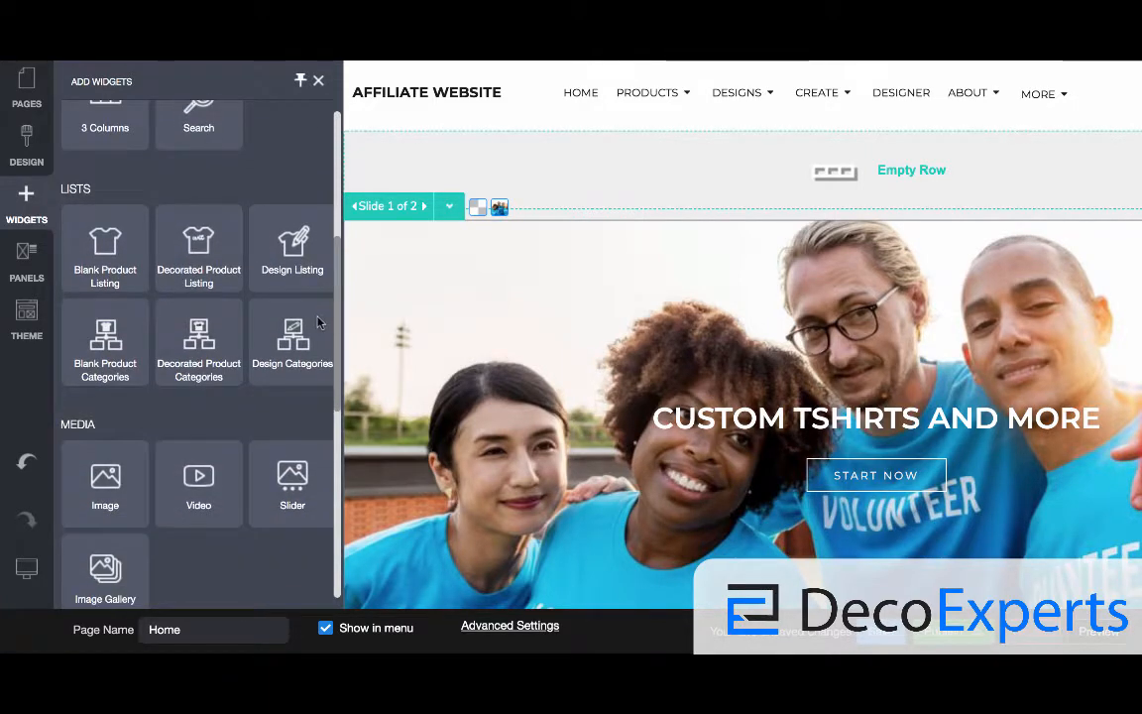
left_click_drag(115, 344, 536, 164)
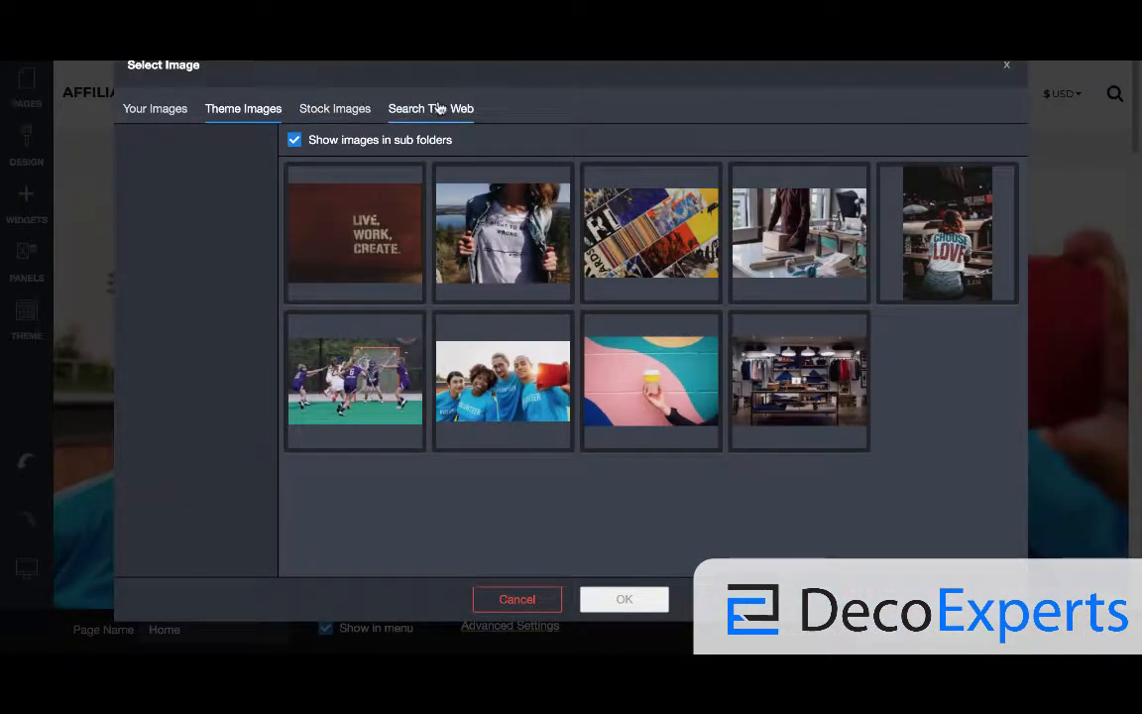
left_click(775, 218)
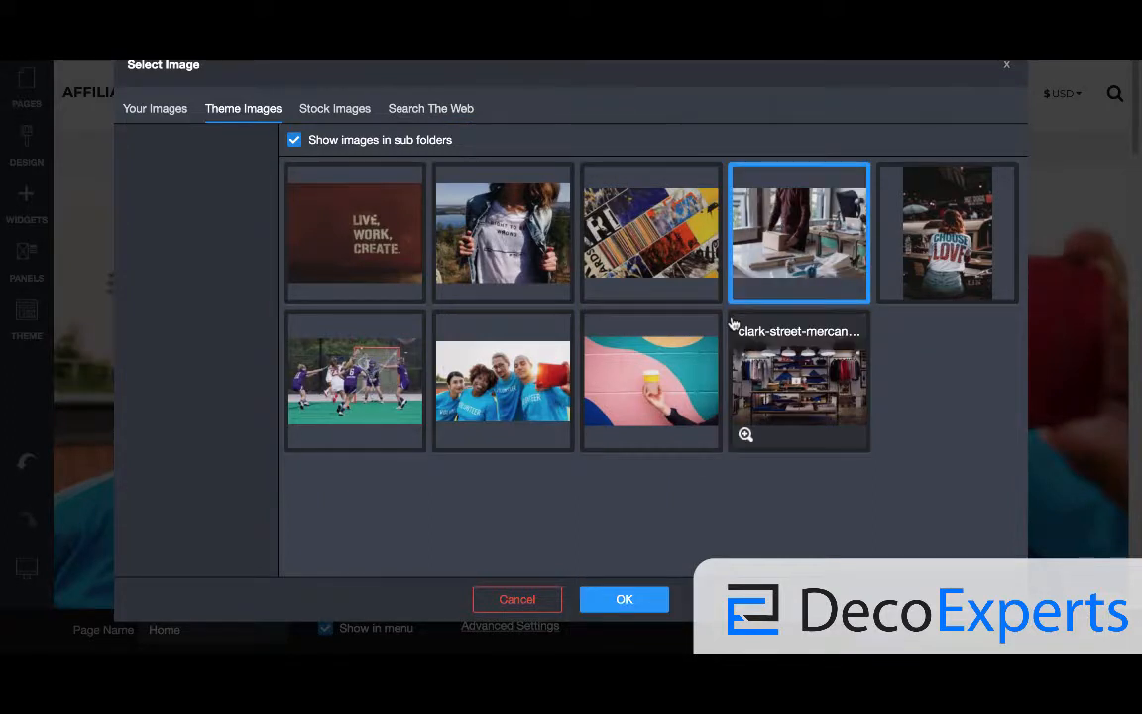
left_click(629, 601)
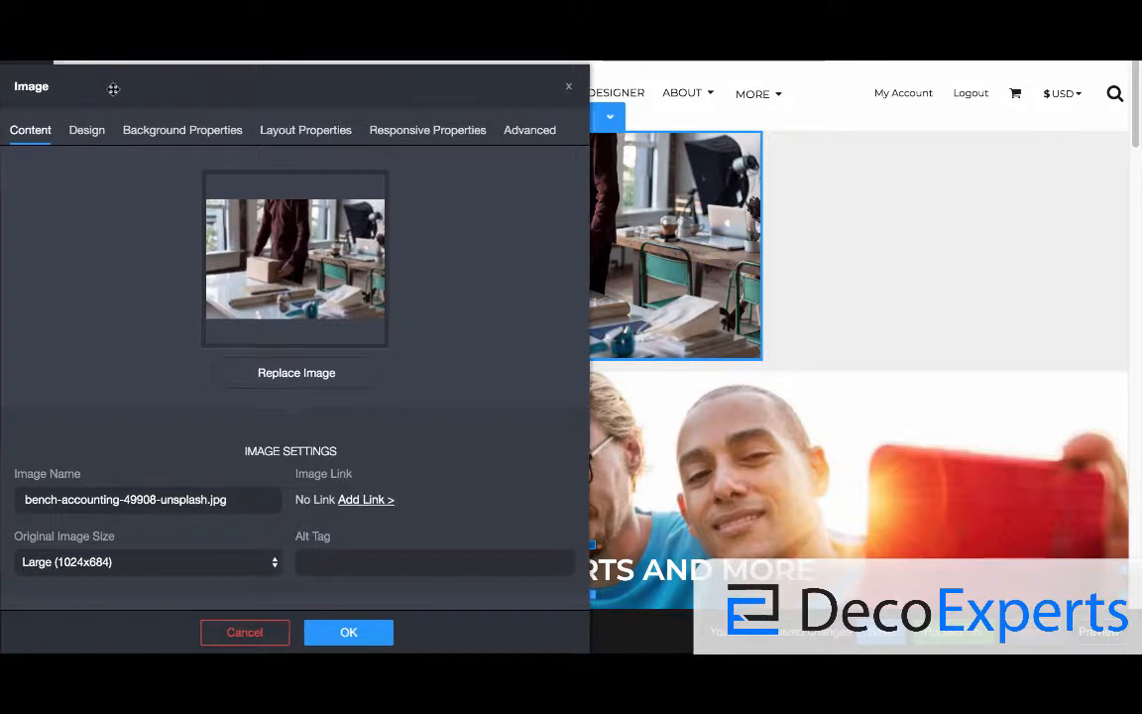
Examine the inserted image's content, design and background settings.
left_click_drag(109, 86, 94, 84)
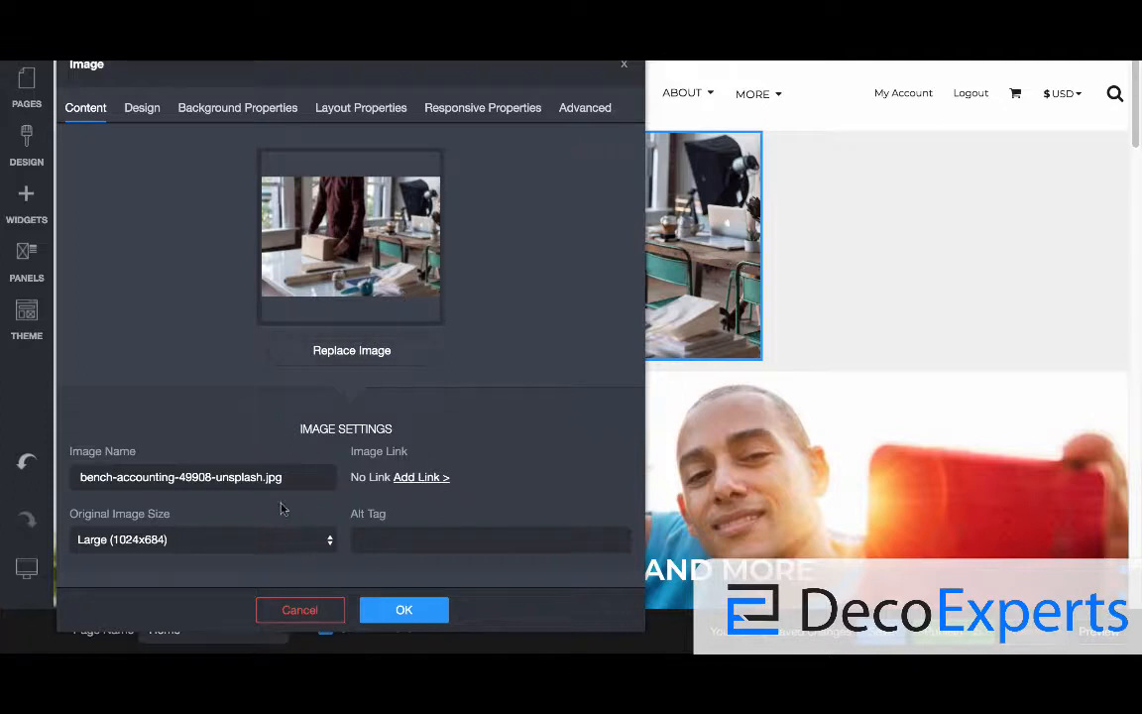
left_click(144, 108)
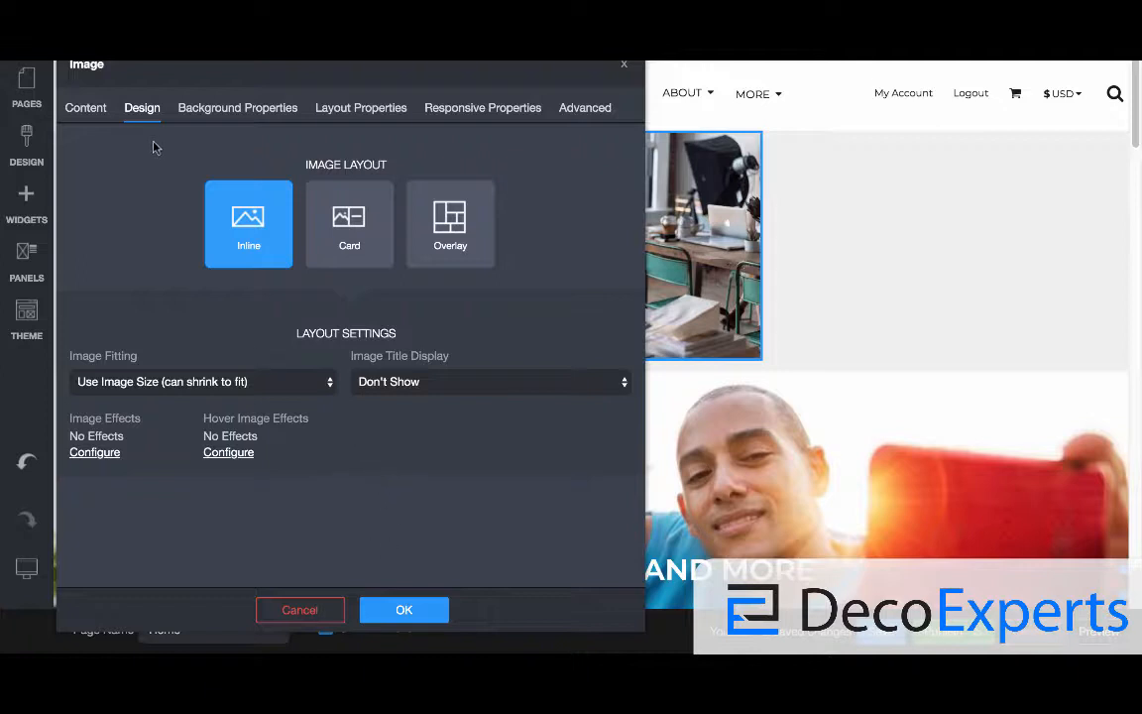
left_click(210, 109)
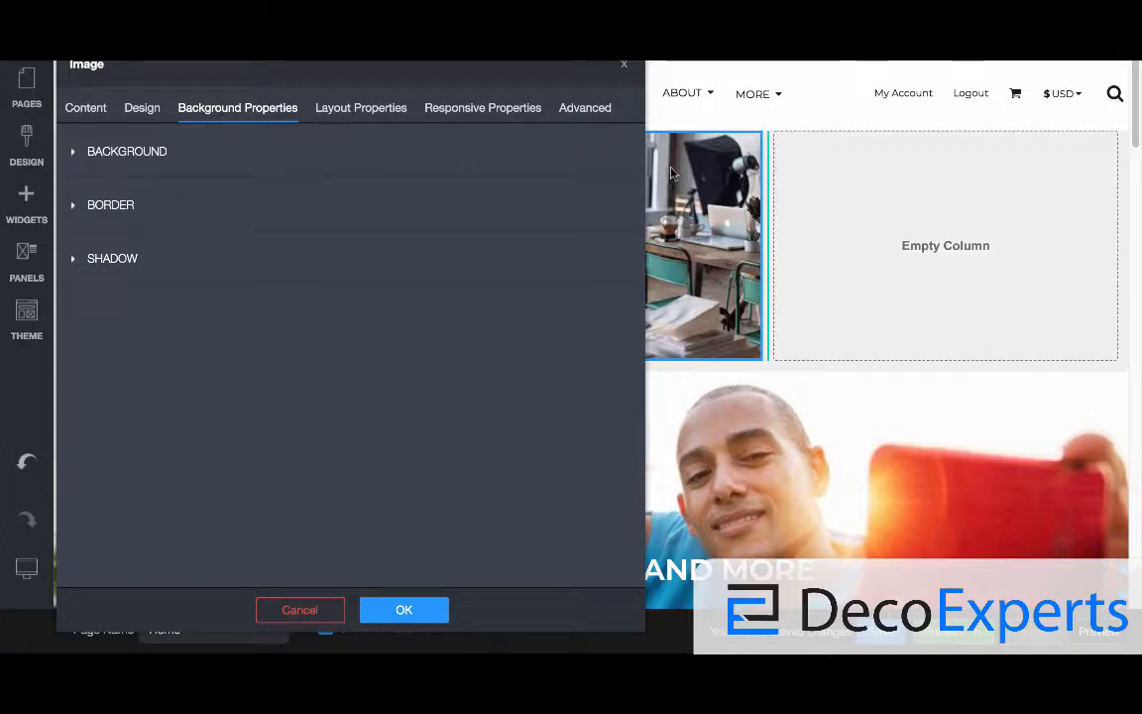
left_click(133, 151)
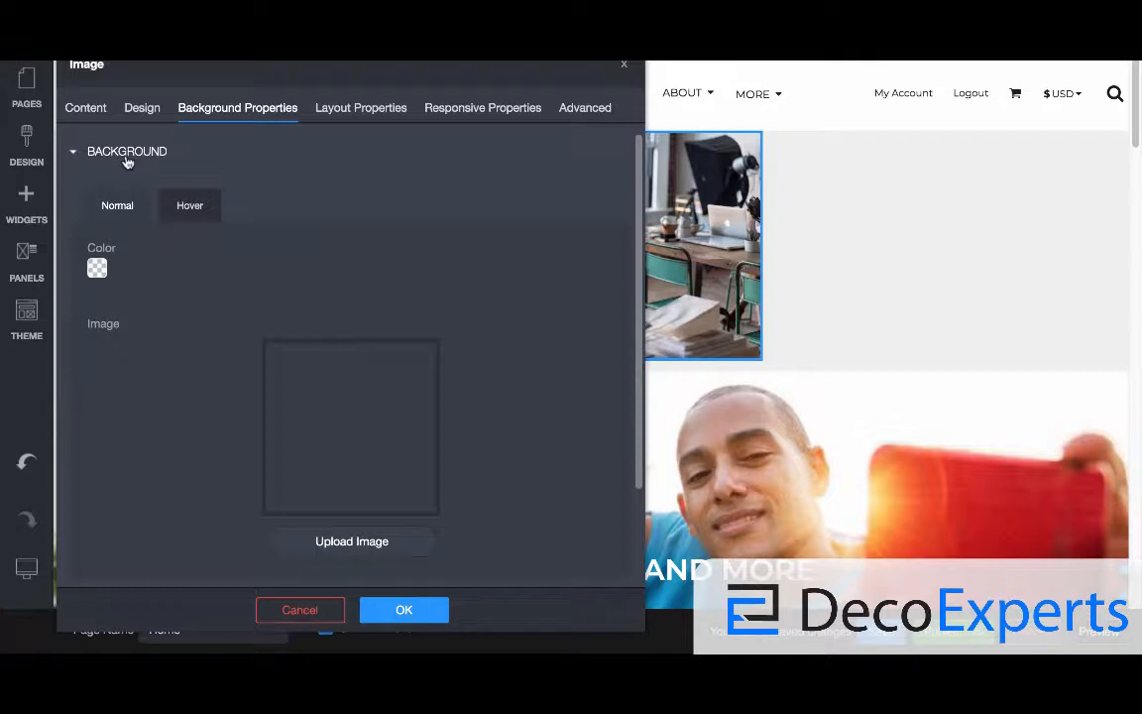
Set the background colour of the row's third column to black.
left_click(832, 243)
left_click(1102, 118)
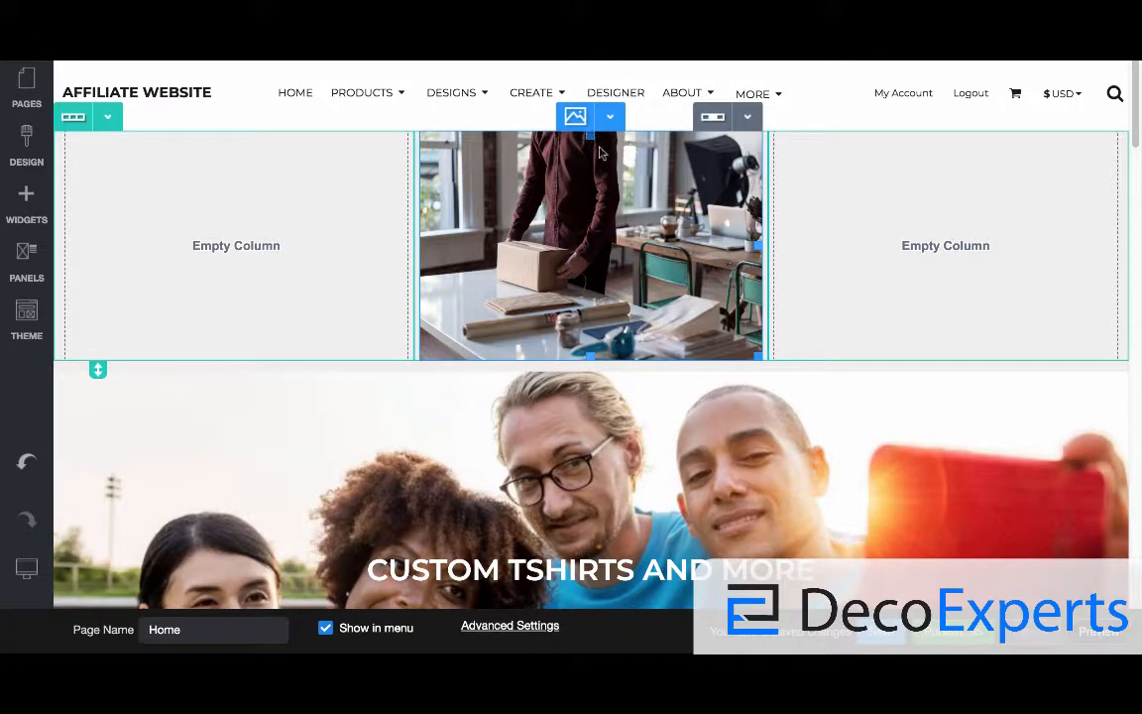
left_click(1103, 118)
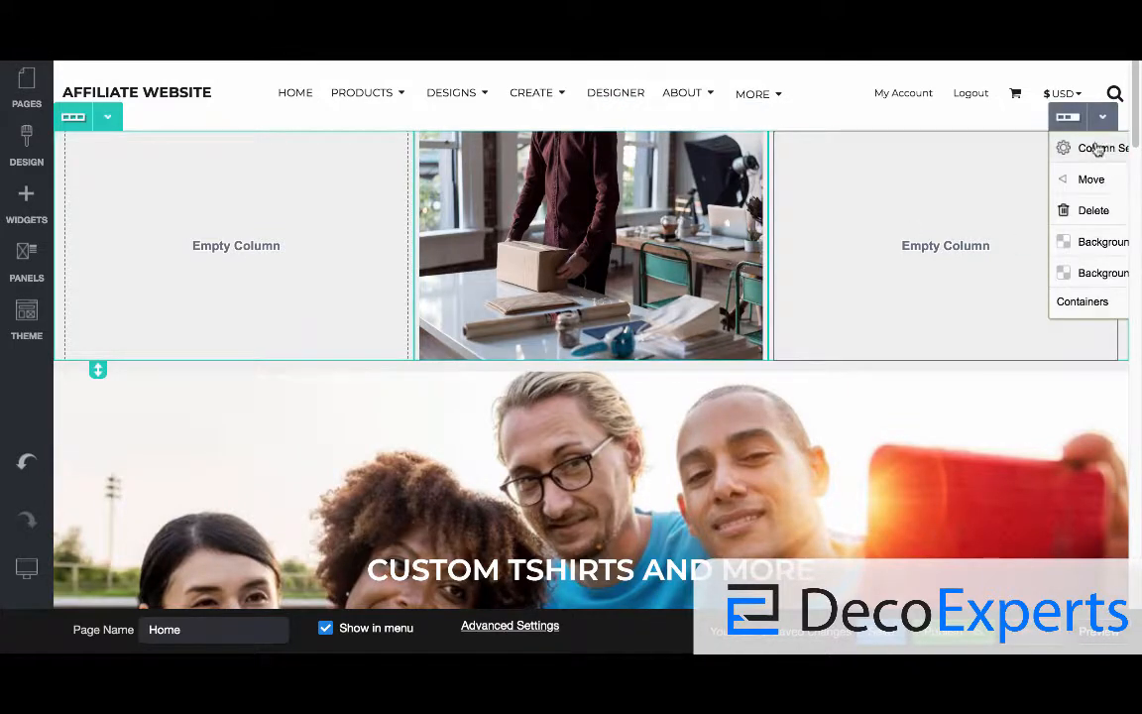
left_click(1091, 241)
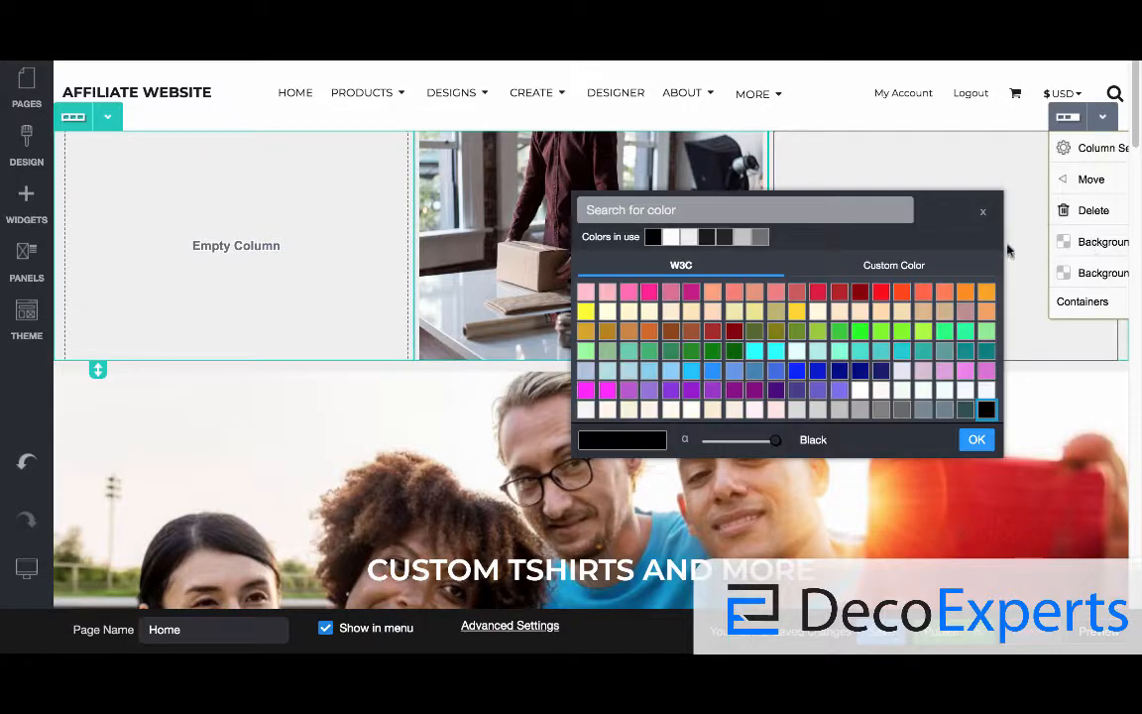
left_click(1139, 291)
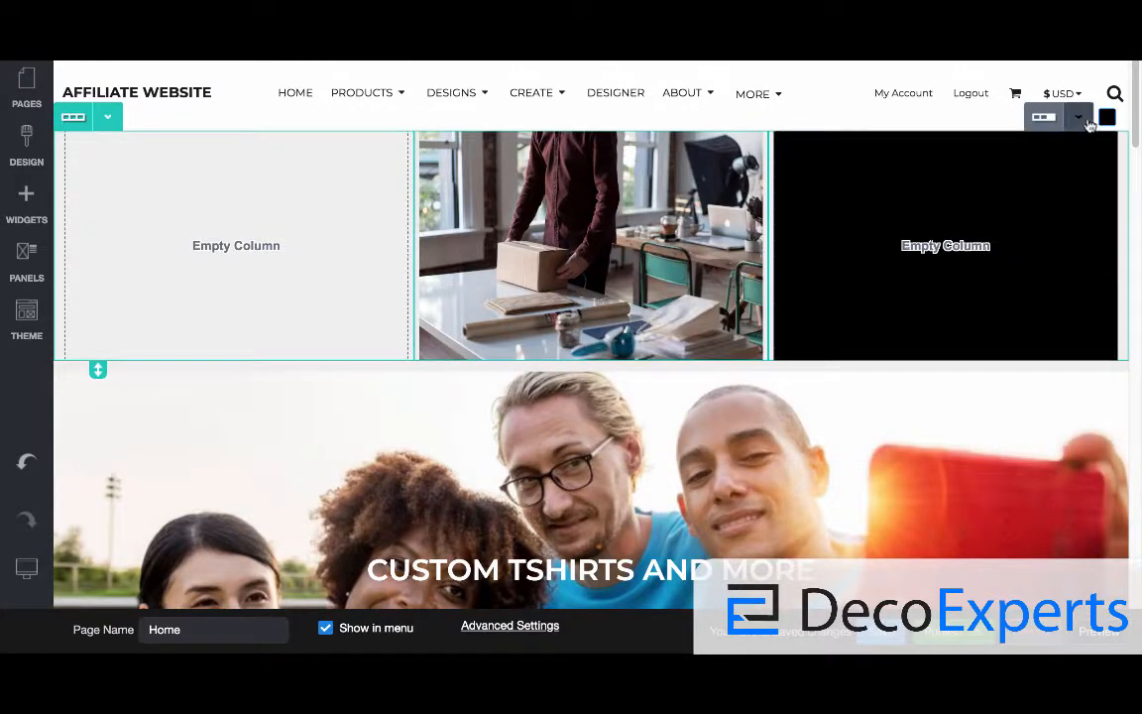
Give the third column a background image using the bench-accounting theme image.
left_click(1079, 117)
left_click(1081, 274)
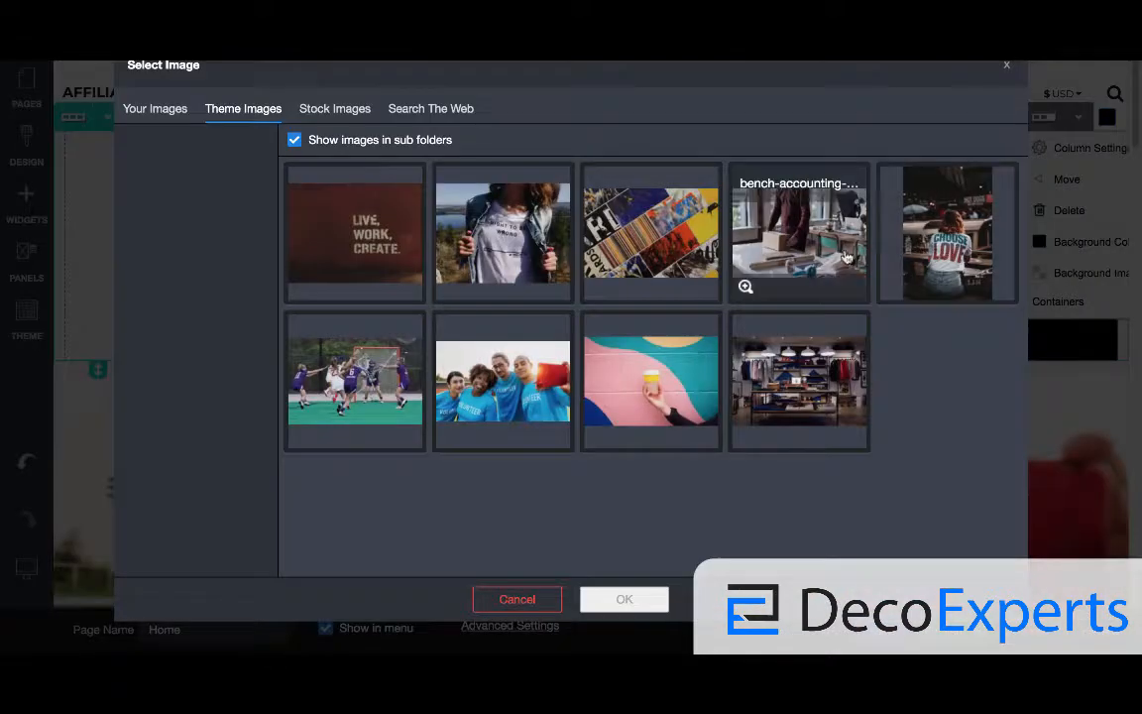
left_click(732, 204)
left_click(625, 600)
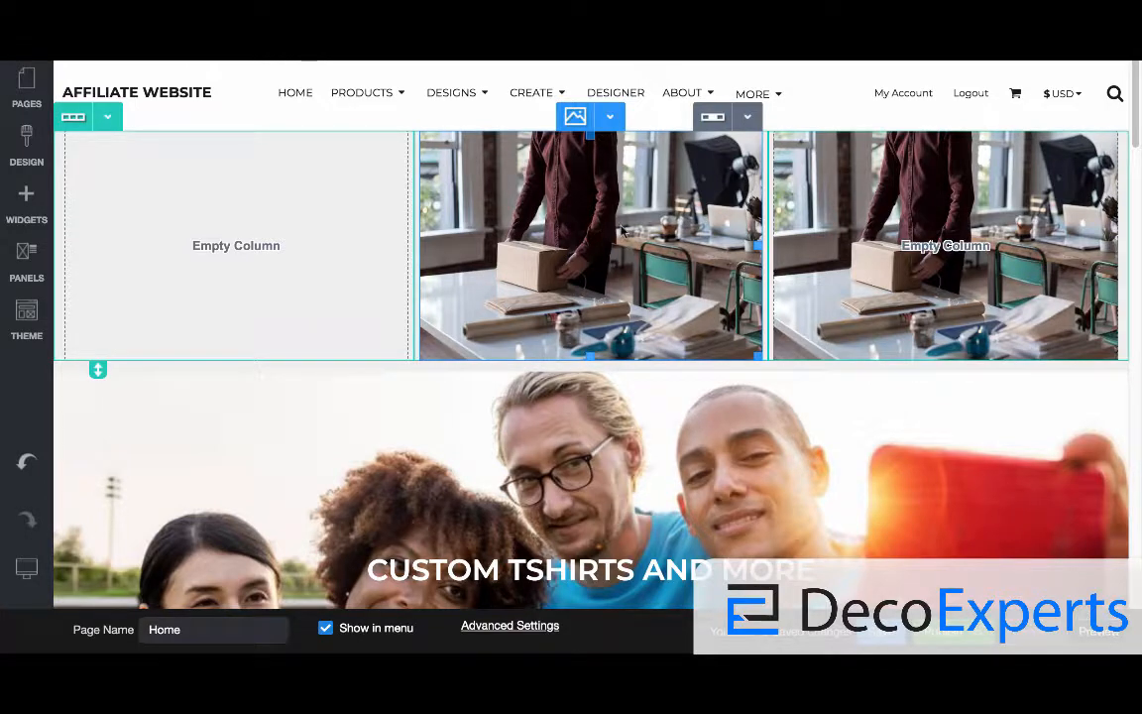
Add a text widget to the third column and move it down over the background image.
left_click(26, 210)
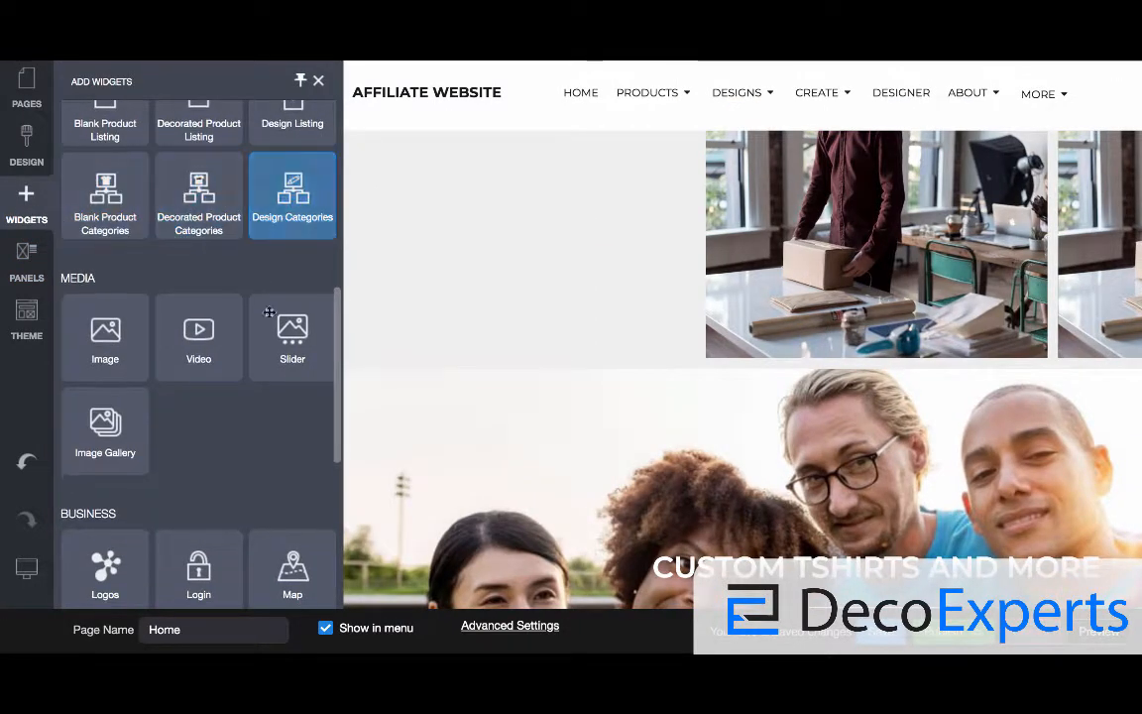
left_click_drag(335, 320, 326, 103)
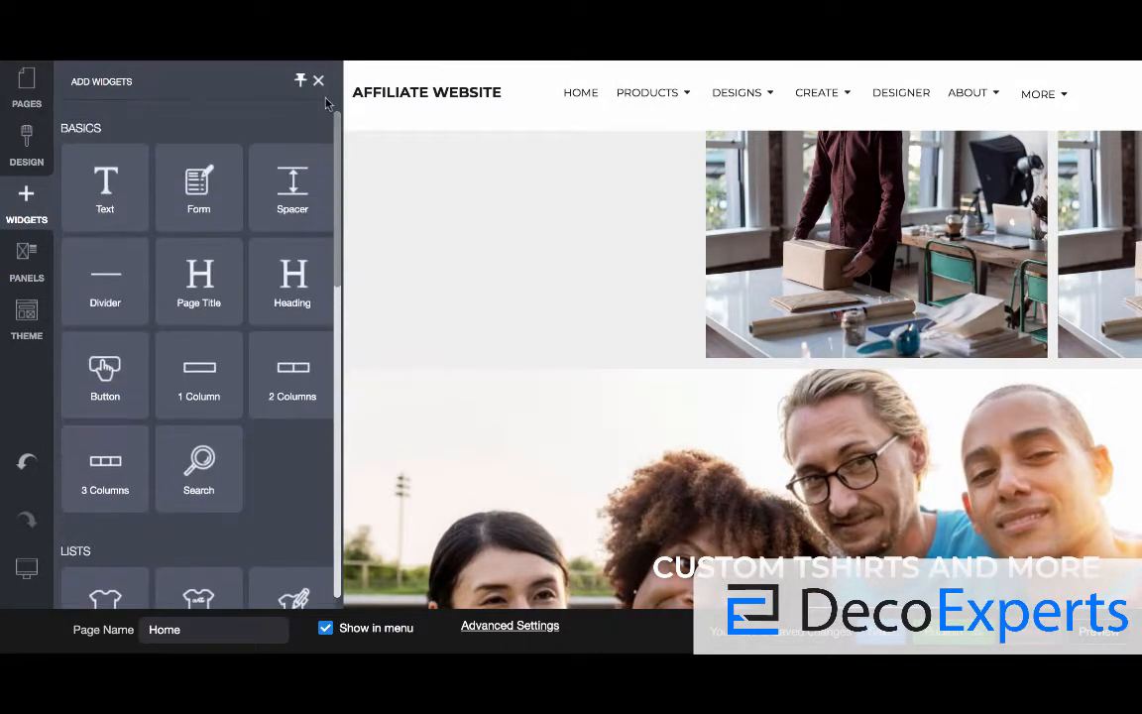
left_click_drag(105, 183, 920, 252)
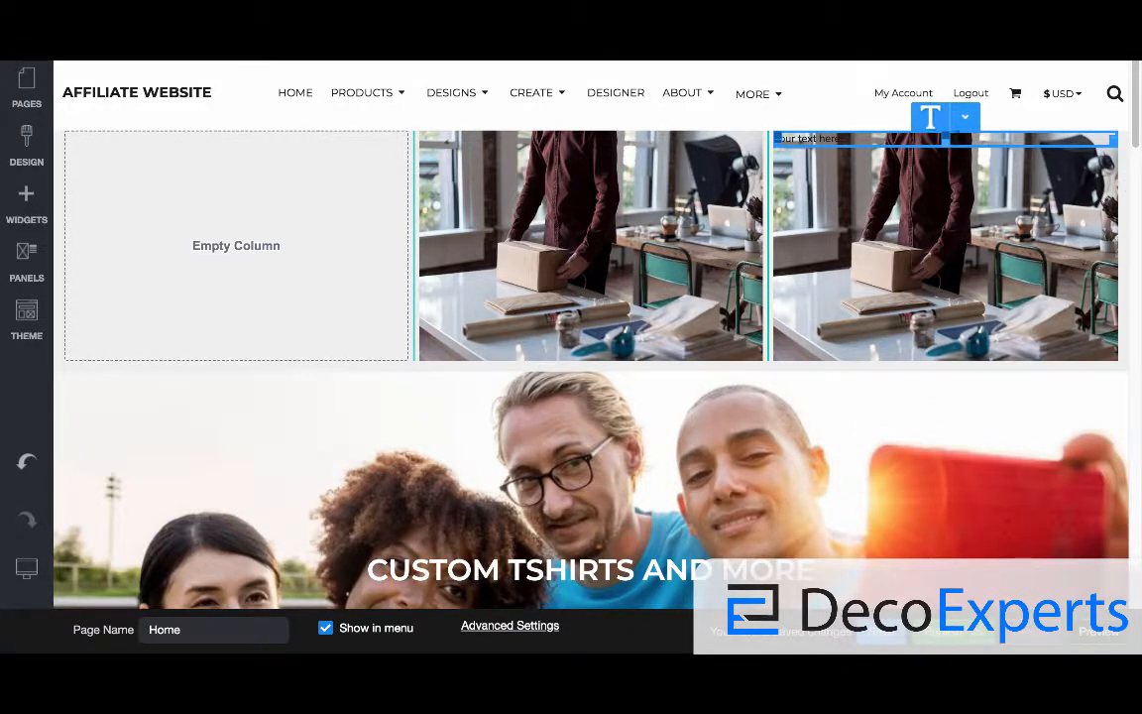
left_click_drag(949, 131, 949, 218)
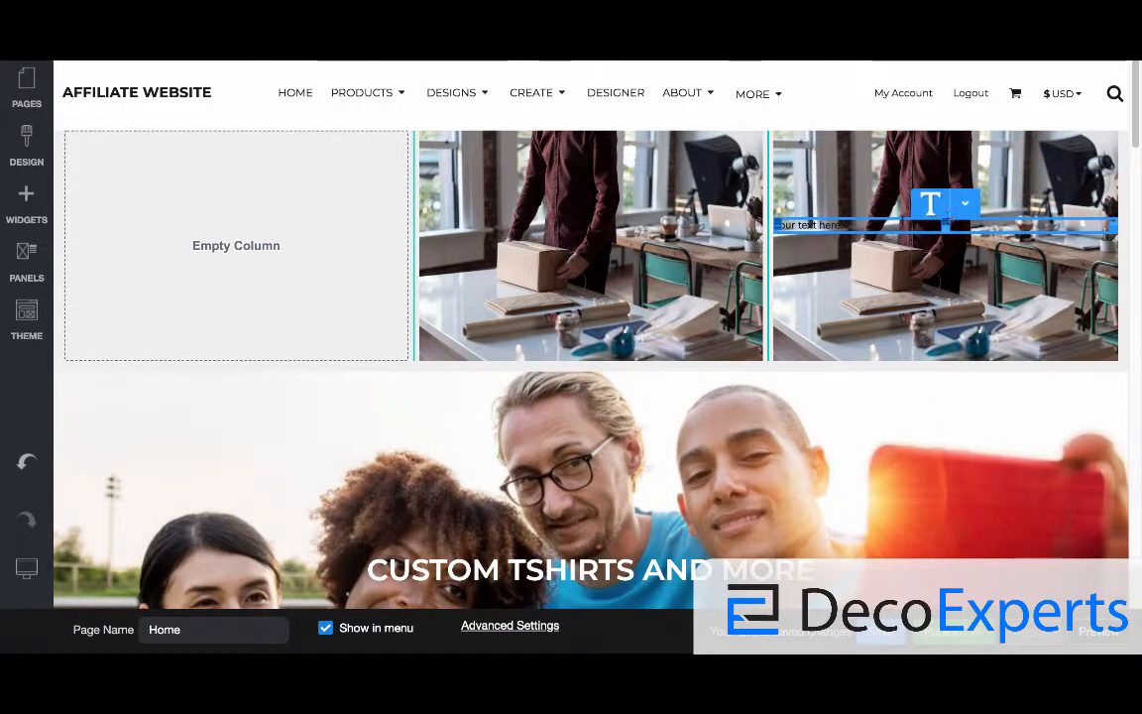
Replace the placeholder in the third column's text widget with "Display Text".
left_click(890, 224)
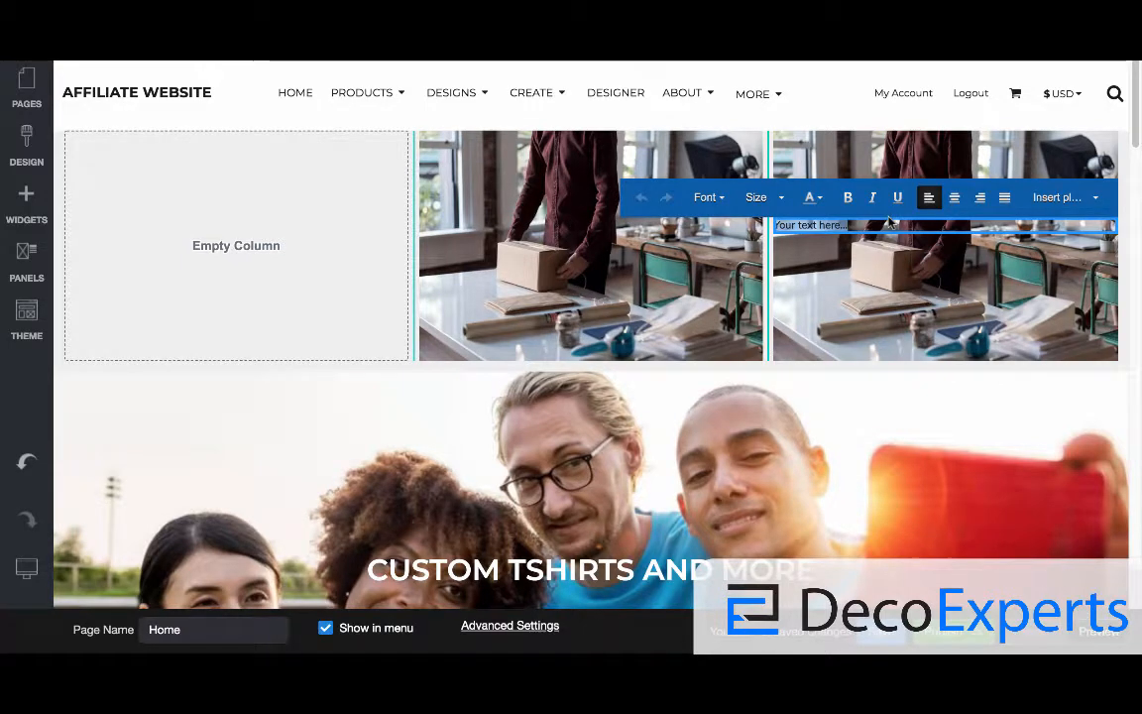
type("Display")
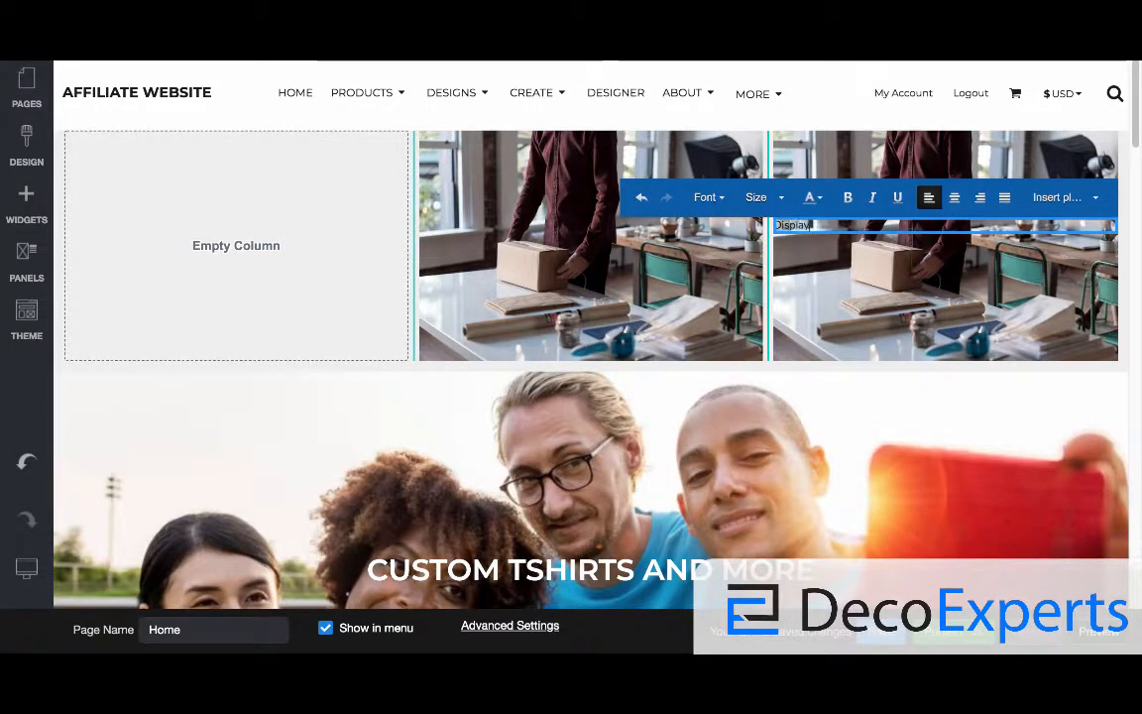
type(" Text")
left_click(941, 173)
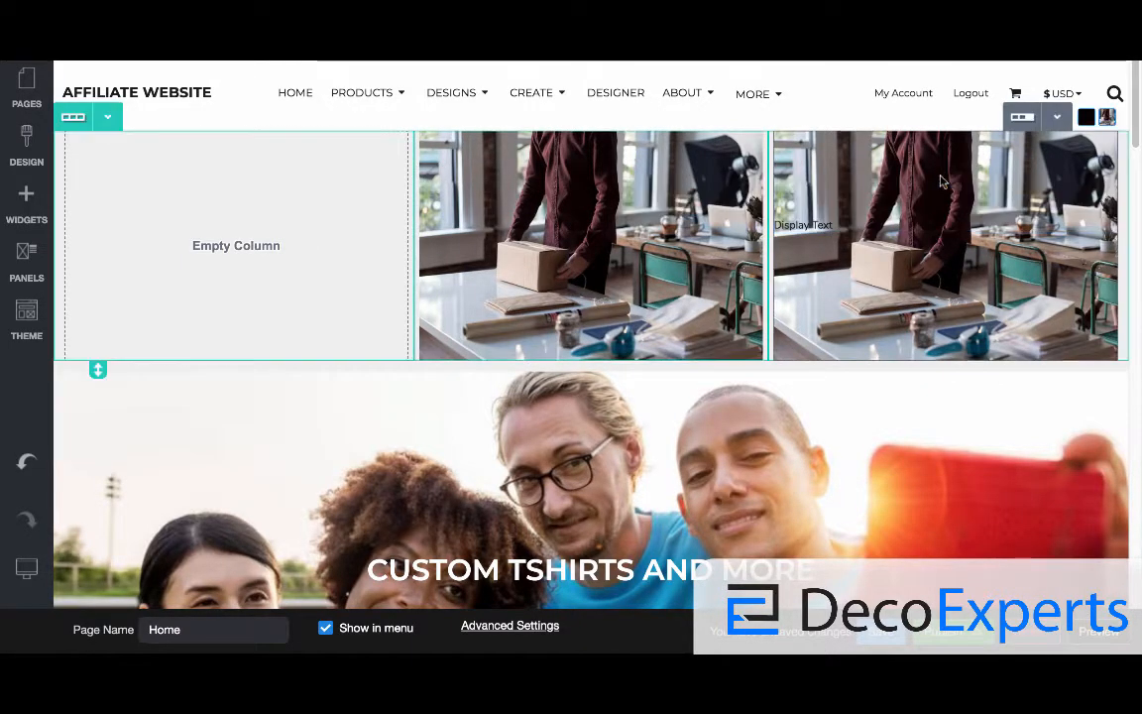
Set the text widget's layout alignment to Center.
mouse_move(944, 228)
left_click(963, 204)
left_click(947, 234)
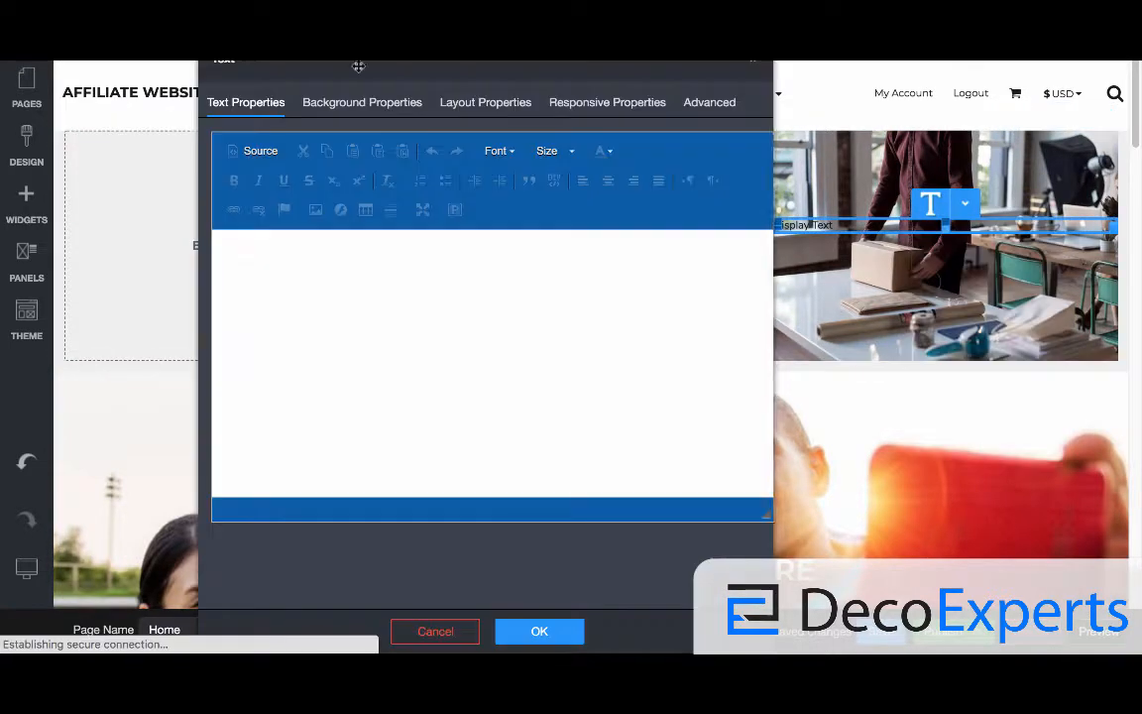
left_click(485, 103)
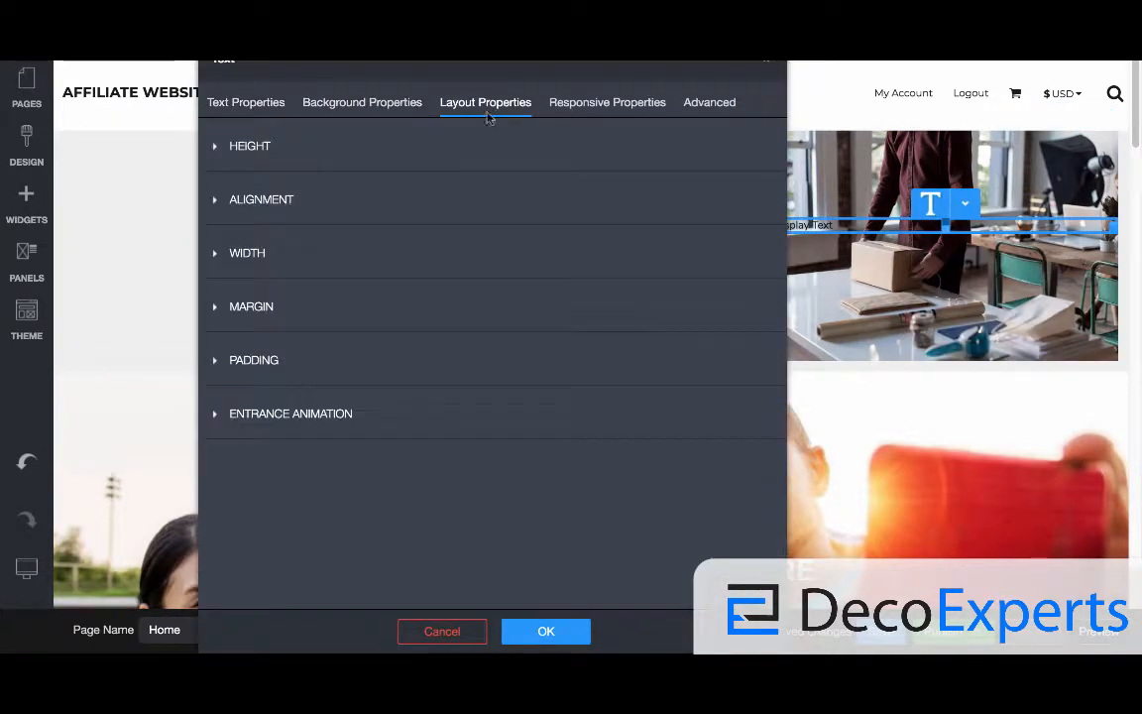
left_click(262, 197)
left_click(253, 261)
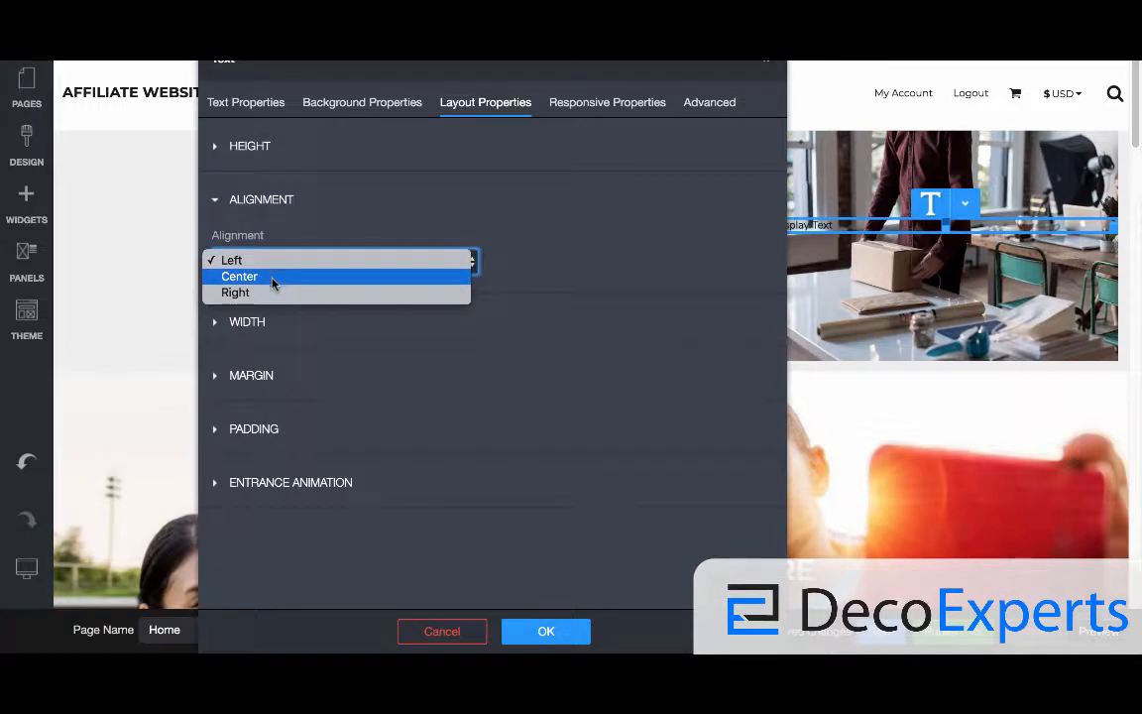
left_click(250, 257)
Set the text widget's normal background colour to White.
left_click(347, 103)
left_click(284, 156)
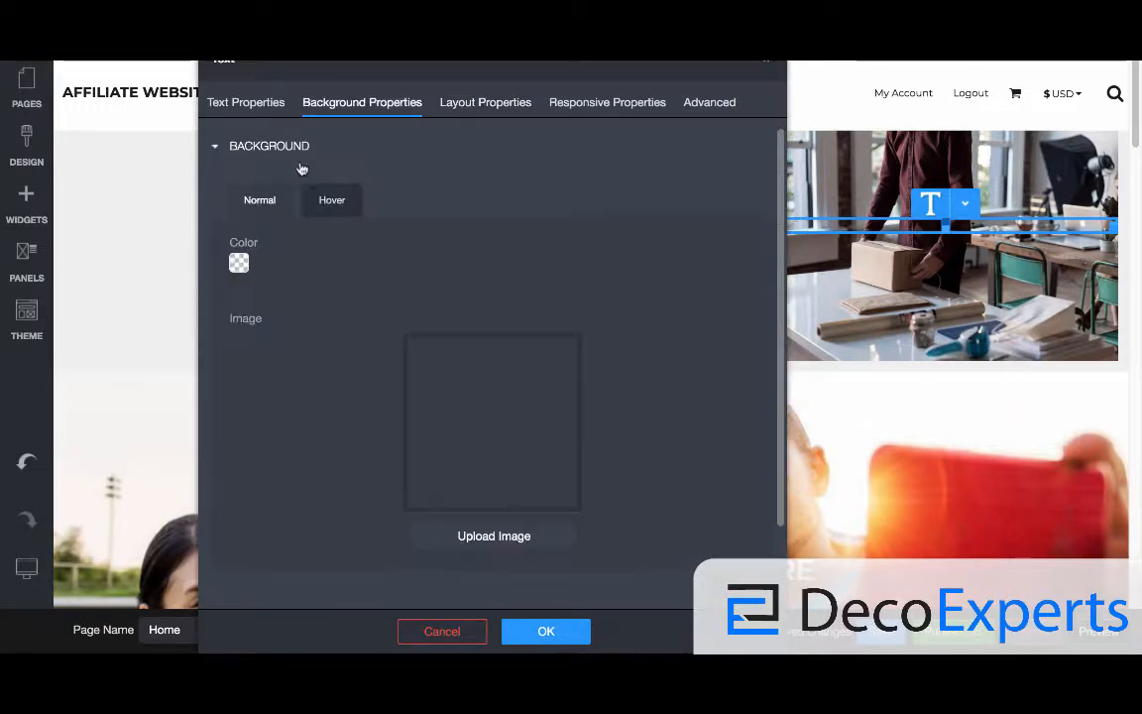
left_click(239, 264)
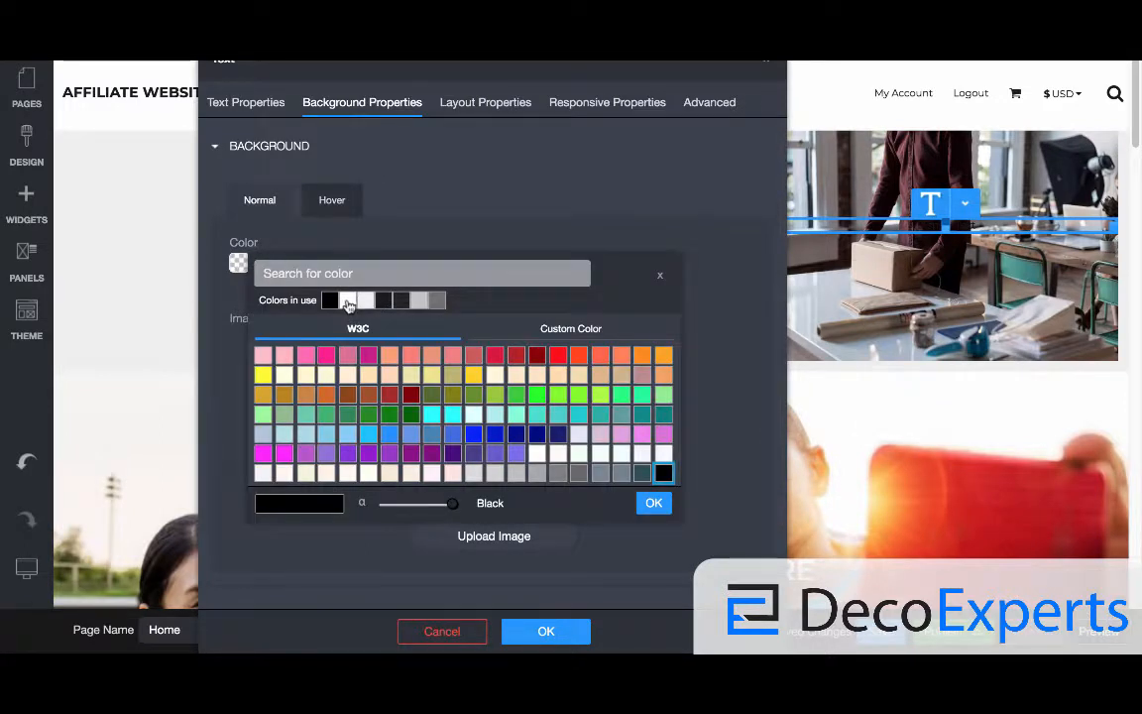
left_click(347, 302)
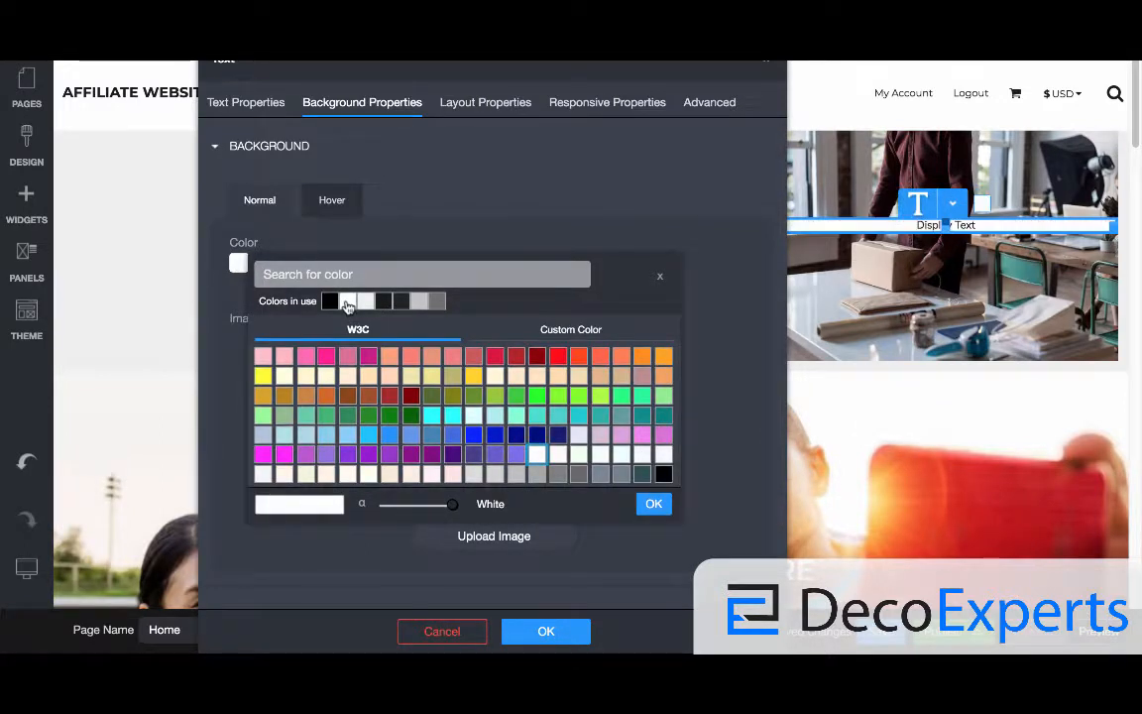
left_click(656, 505)
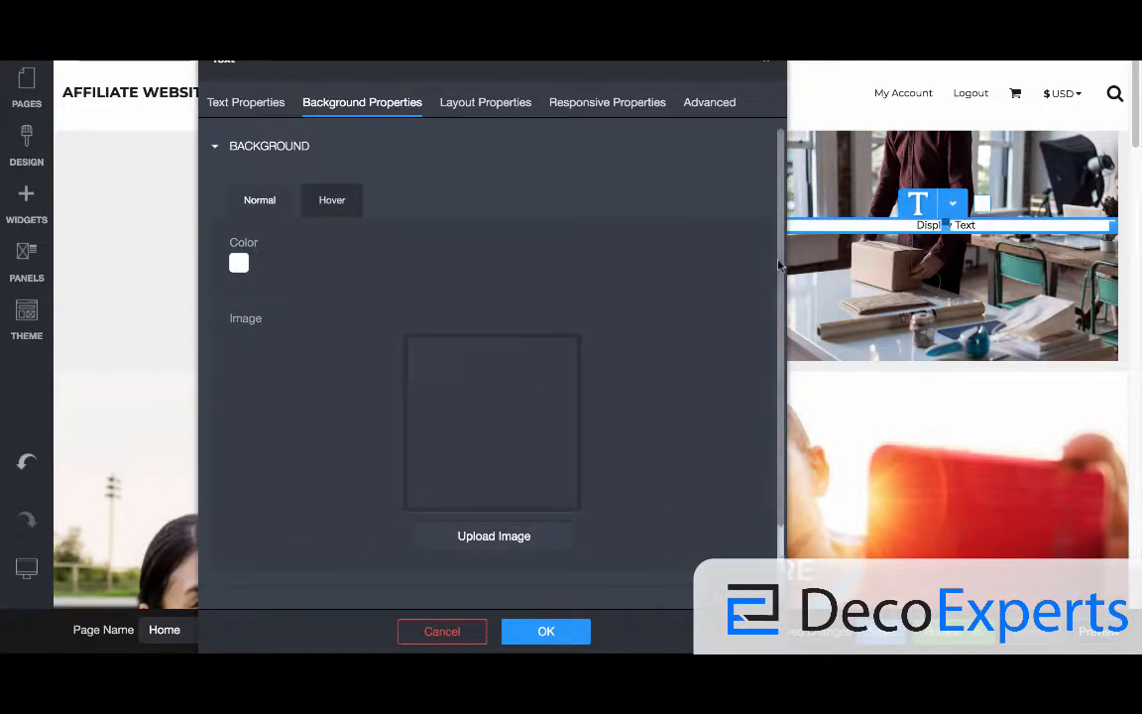
scroll(780, 318, "down", 3)
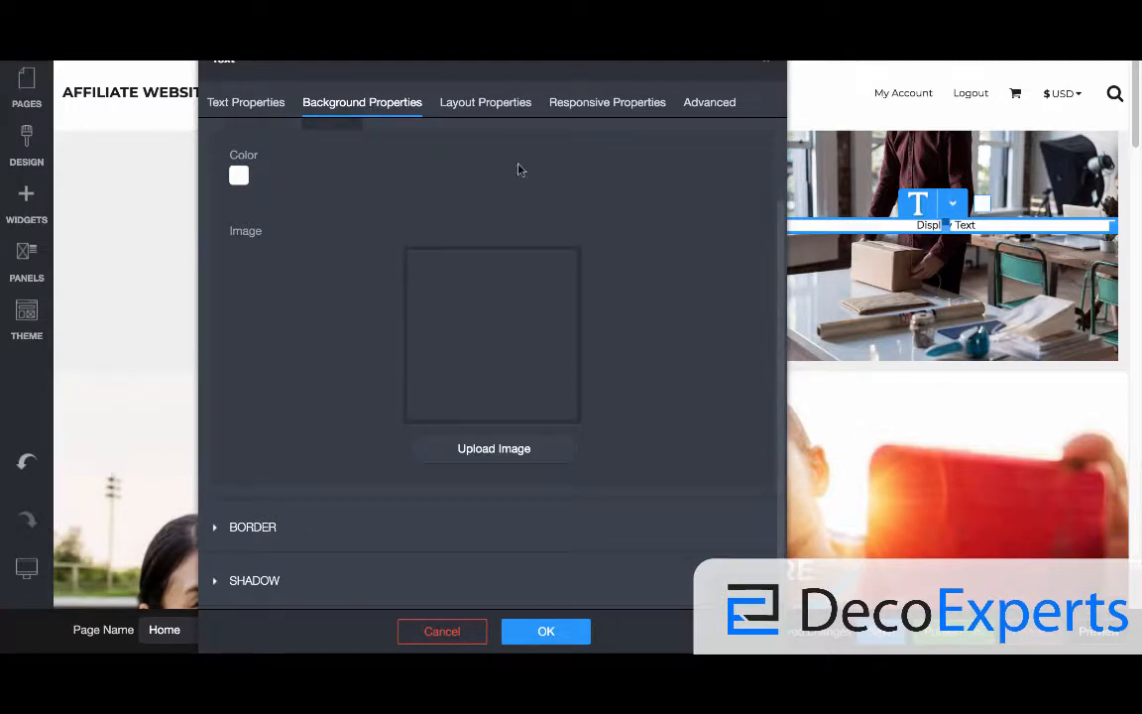
Open the text widget's width and margin layout settings.
left_click(464, 108)
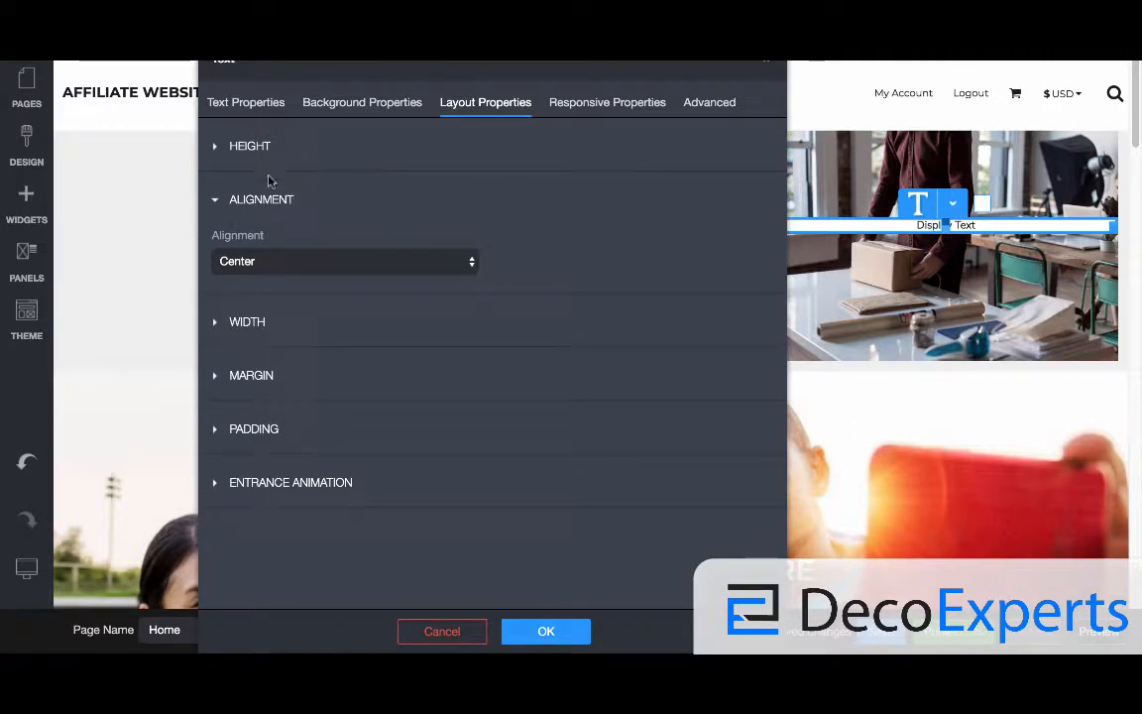
left_click(255, 325)
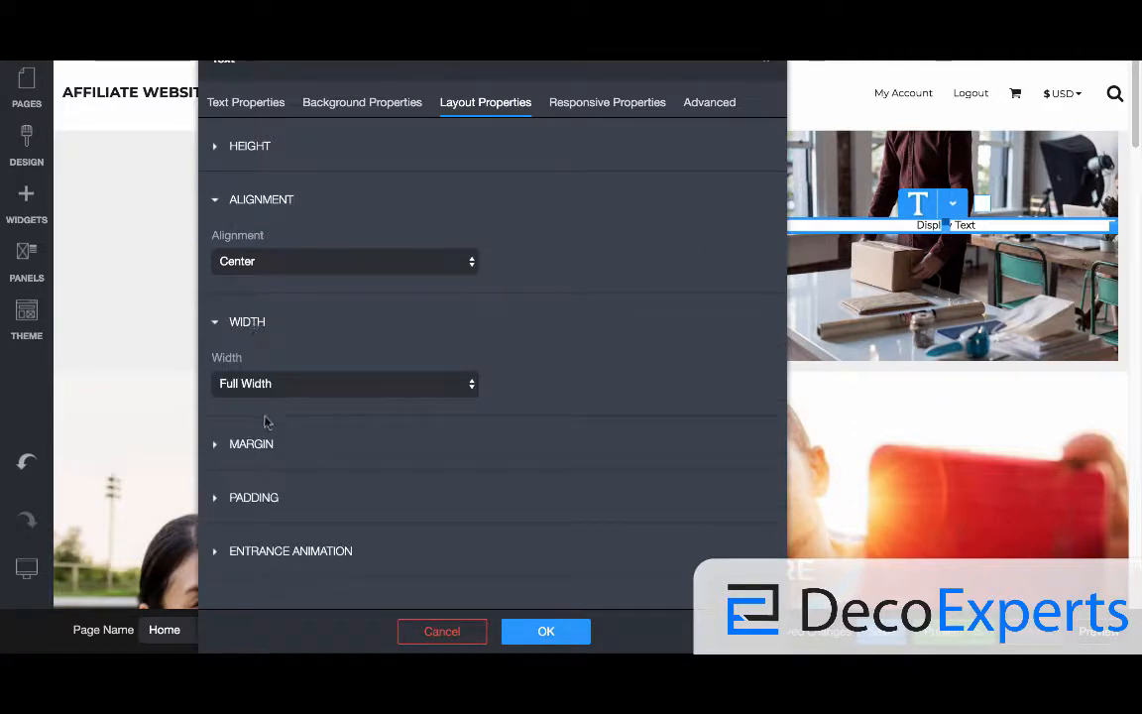
left_click(254, 445)
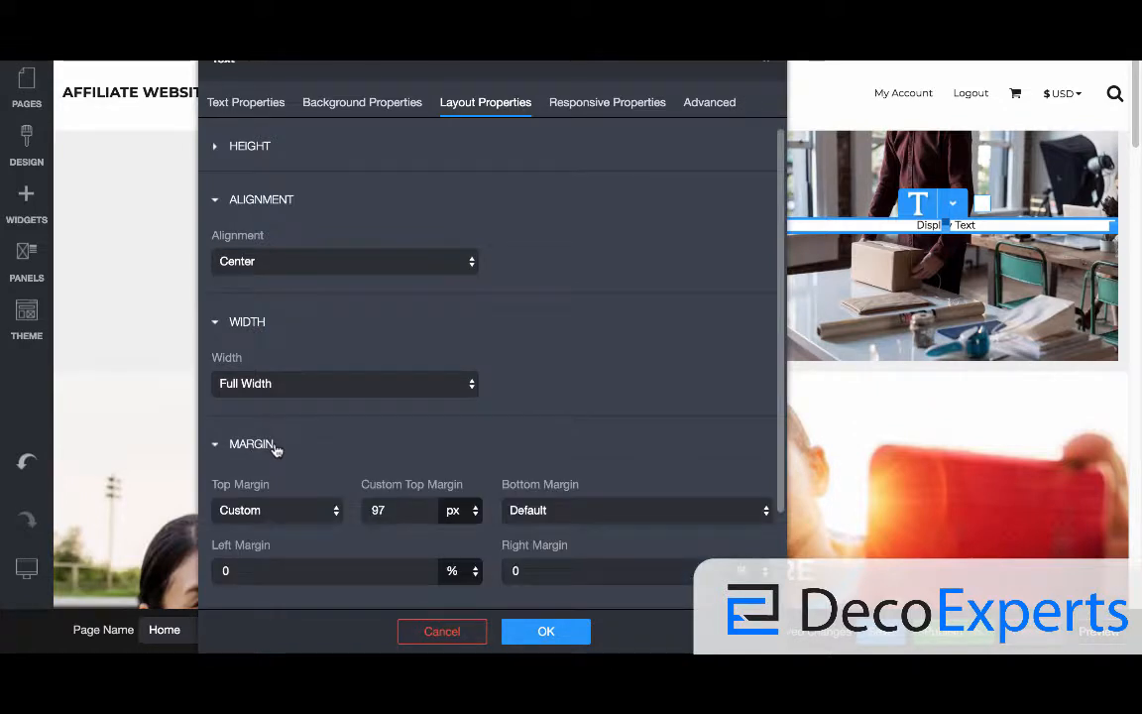
scroll(774, 357, "down", 2)
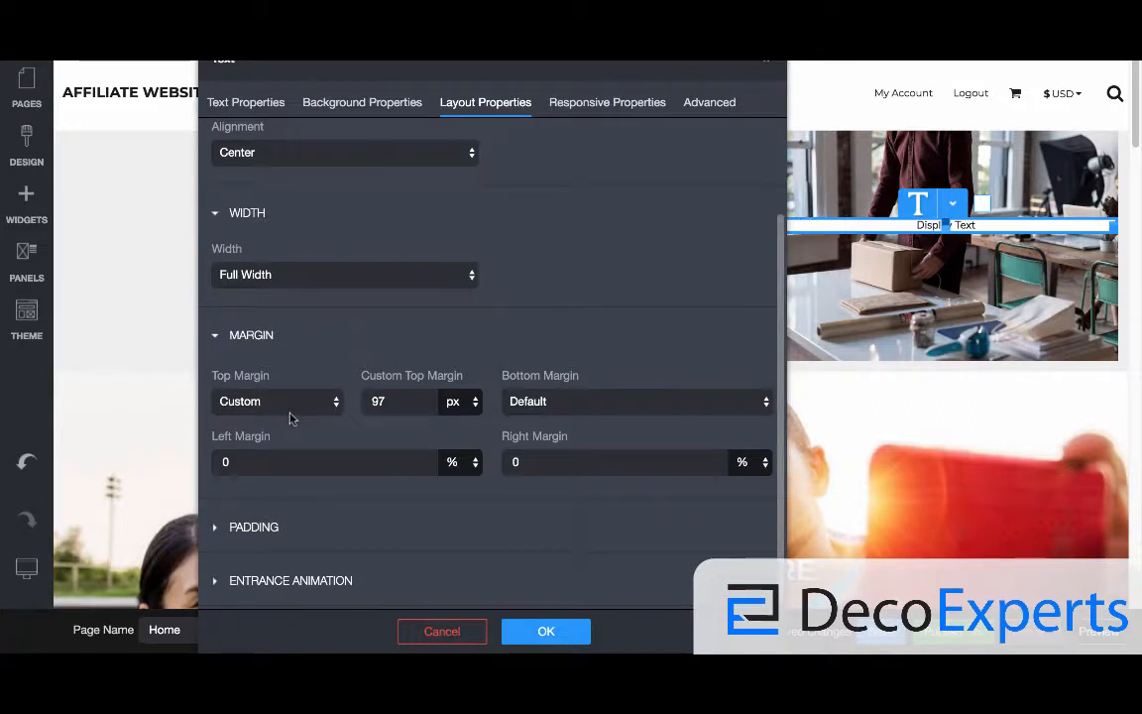
Clone the "Display Text" widget and move the copy up directly beneath the original in the third column.
left_click(955, 204)
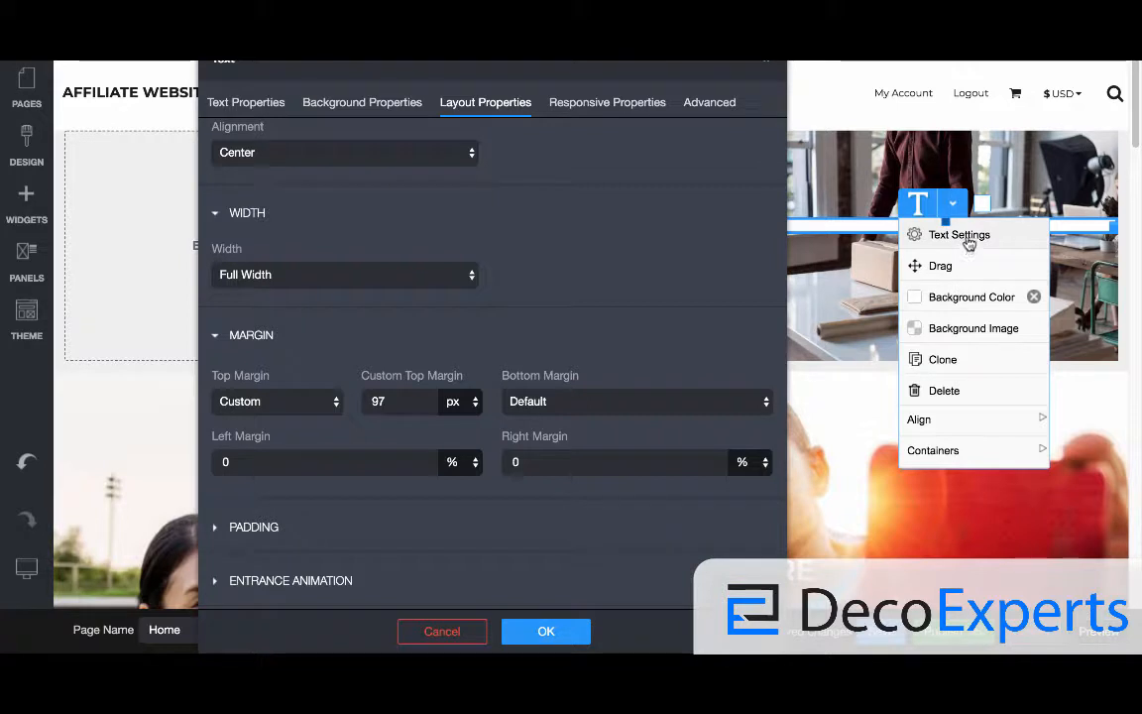
left_click(964, 361)
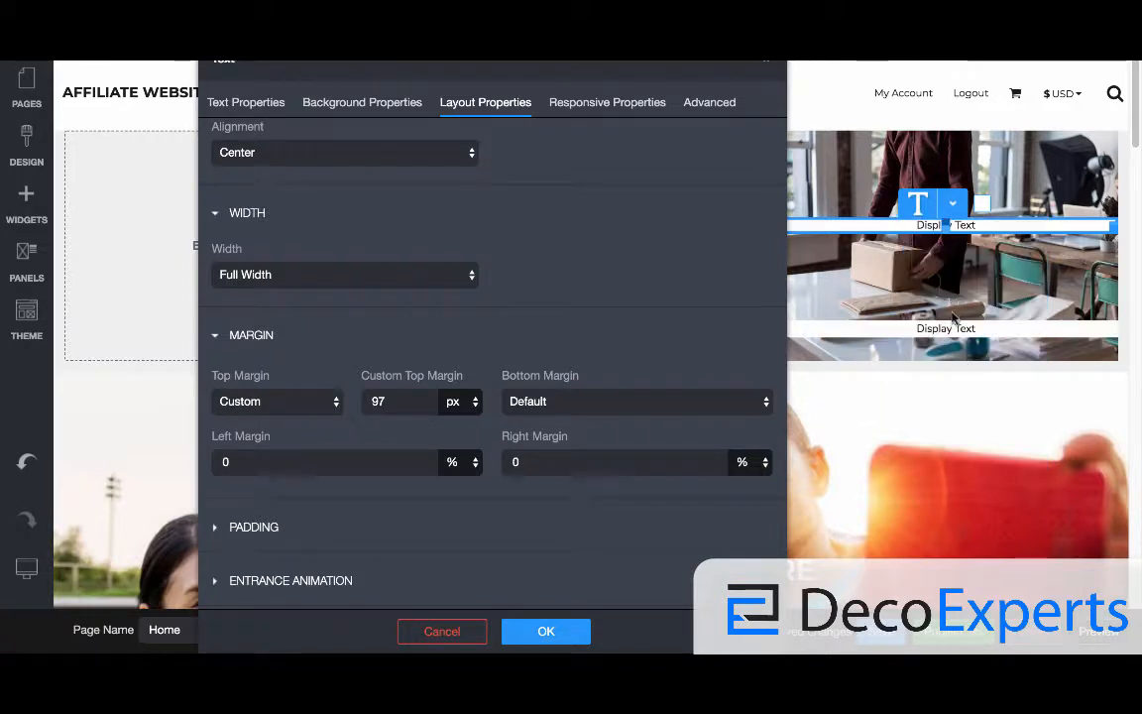
left_click(959, 327)
left_click(968, 328)
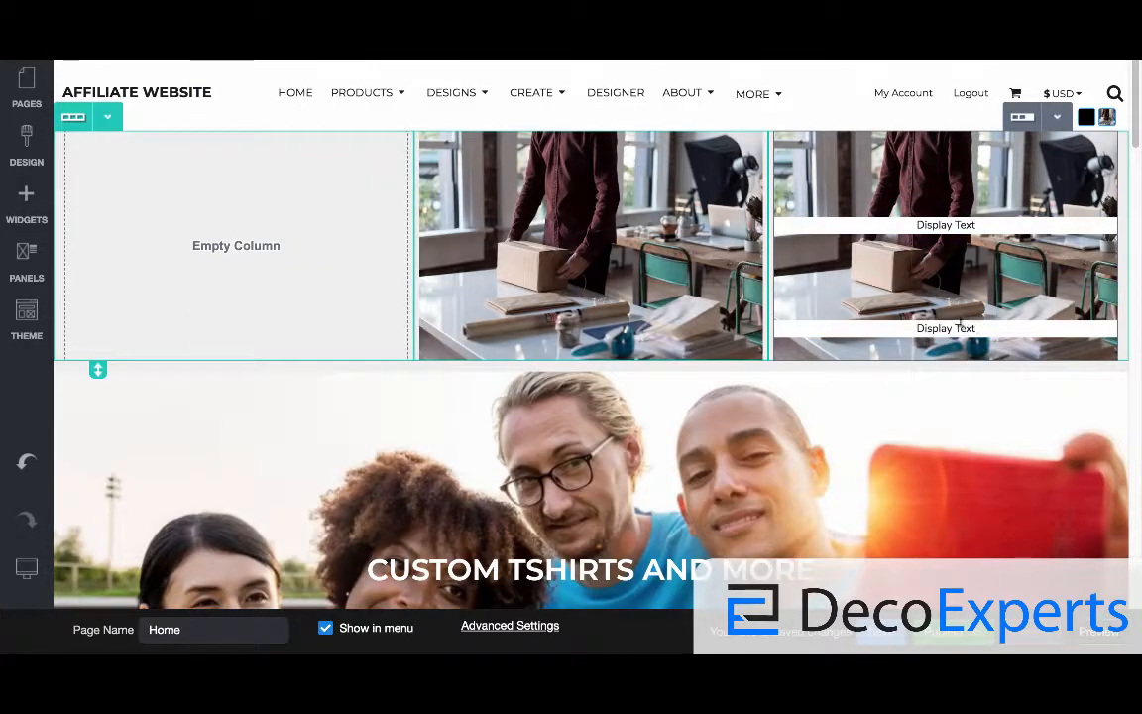
left_click_drag(960, 321, 956, 236)
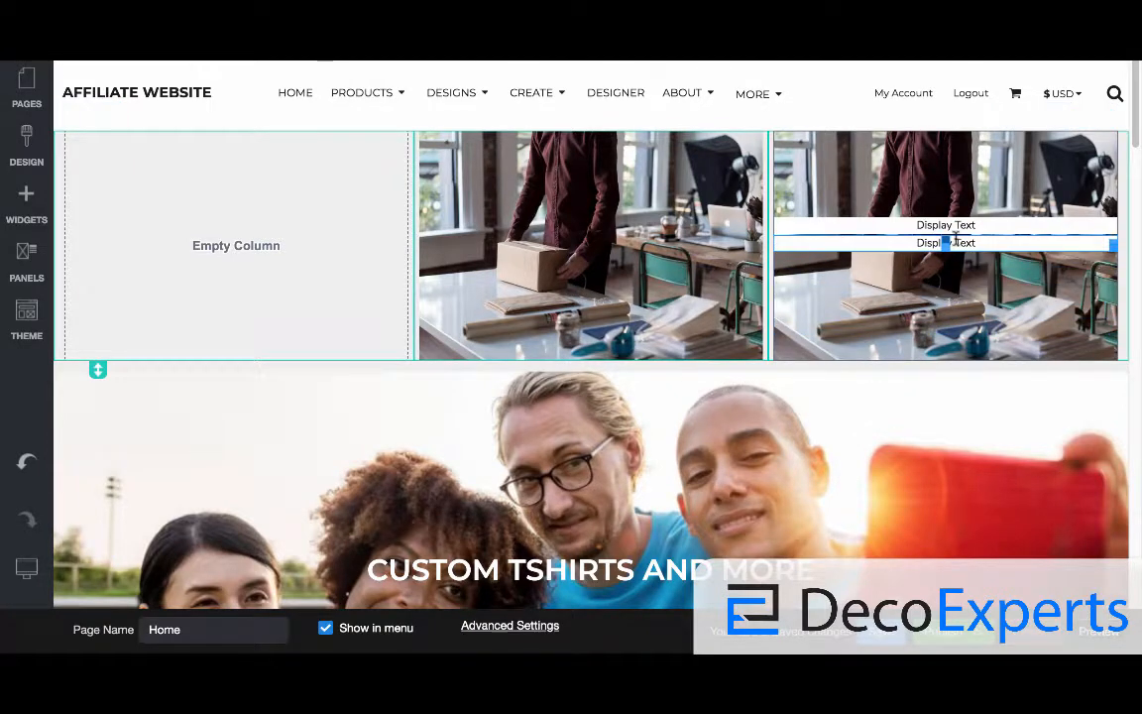
Try an X-Large bottom margin on the upper "Display Text" widget, settling on Medium.
left_click(859, 225)
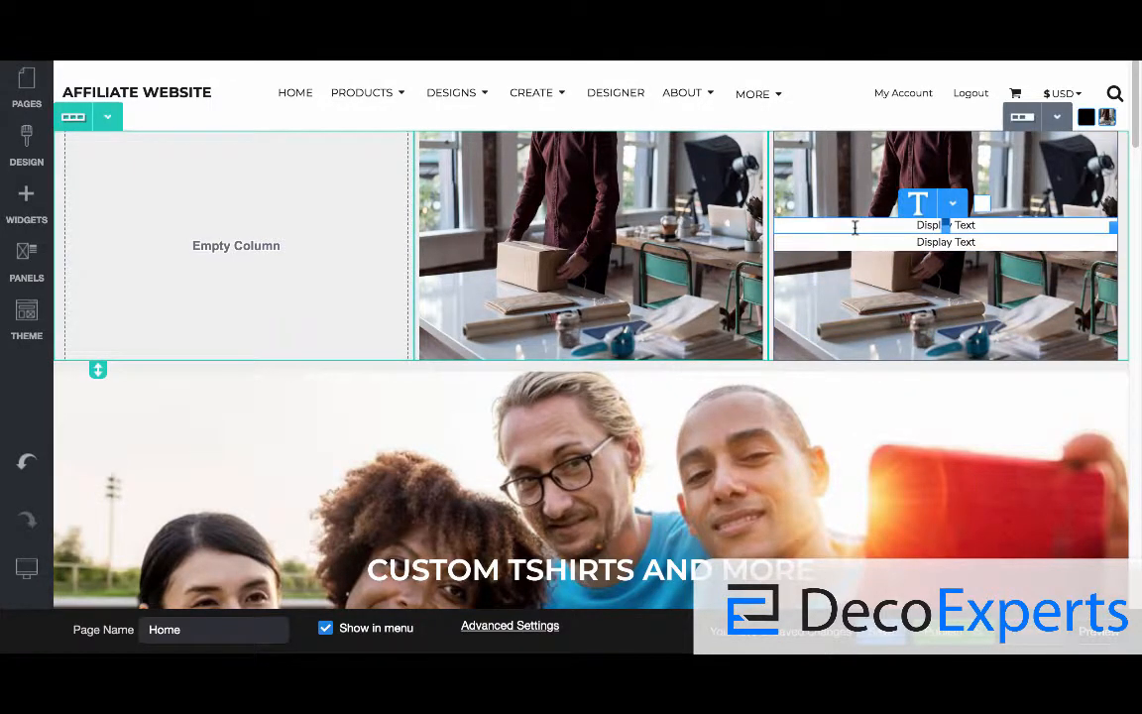
left_click(953, 203)
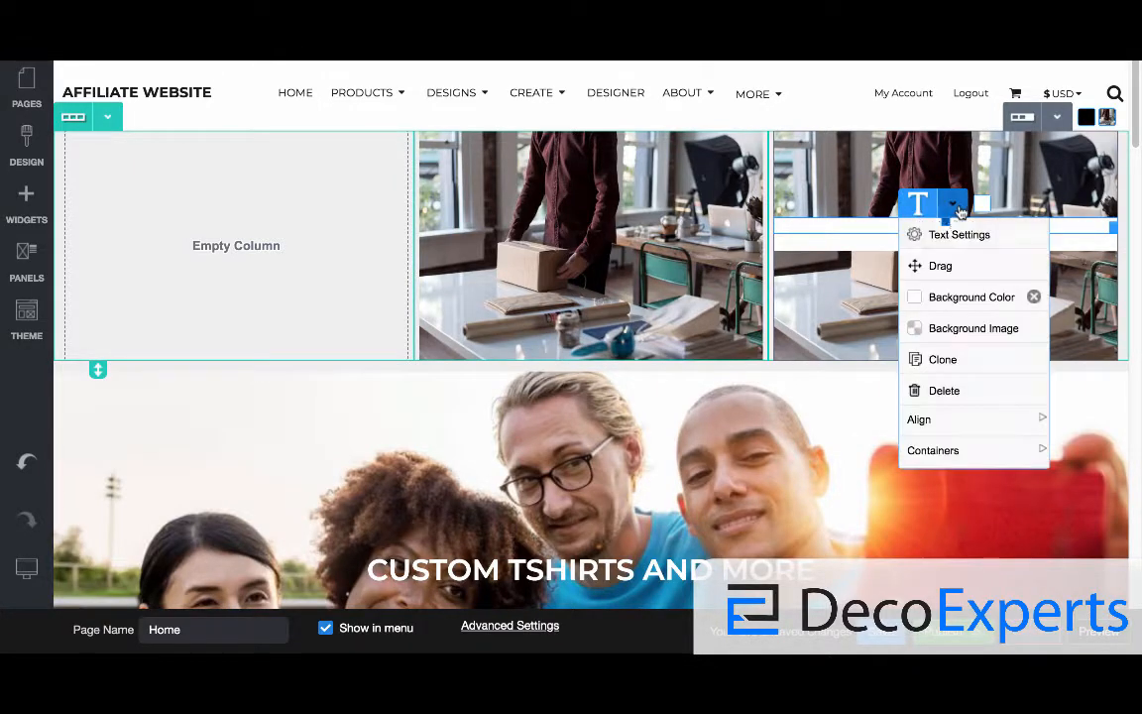
left_click(955, 234)
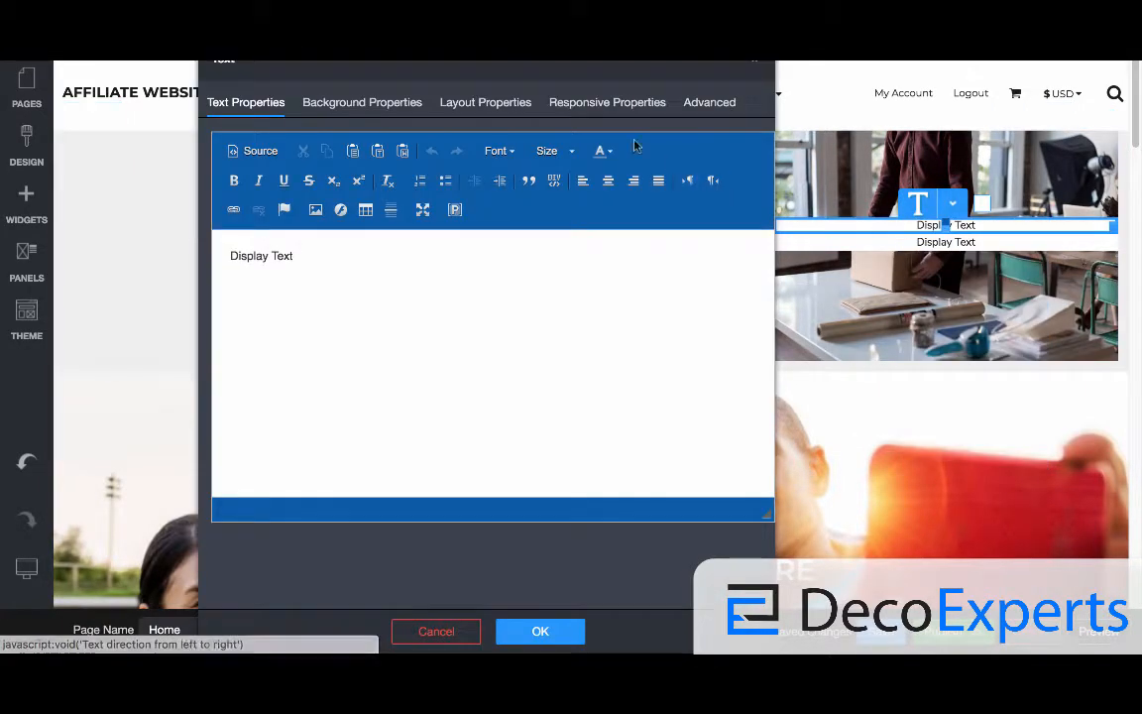
left_click(505, 105)
left_click_drag(781, 217, 783, 333)
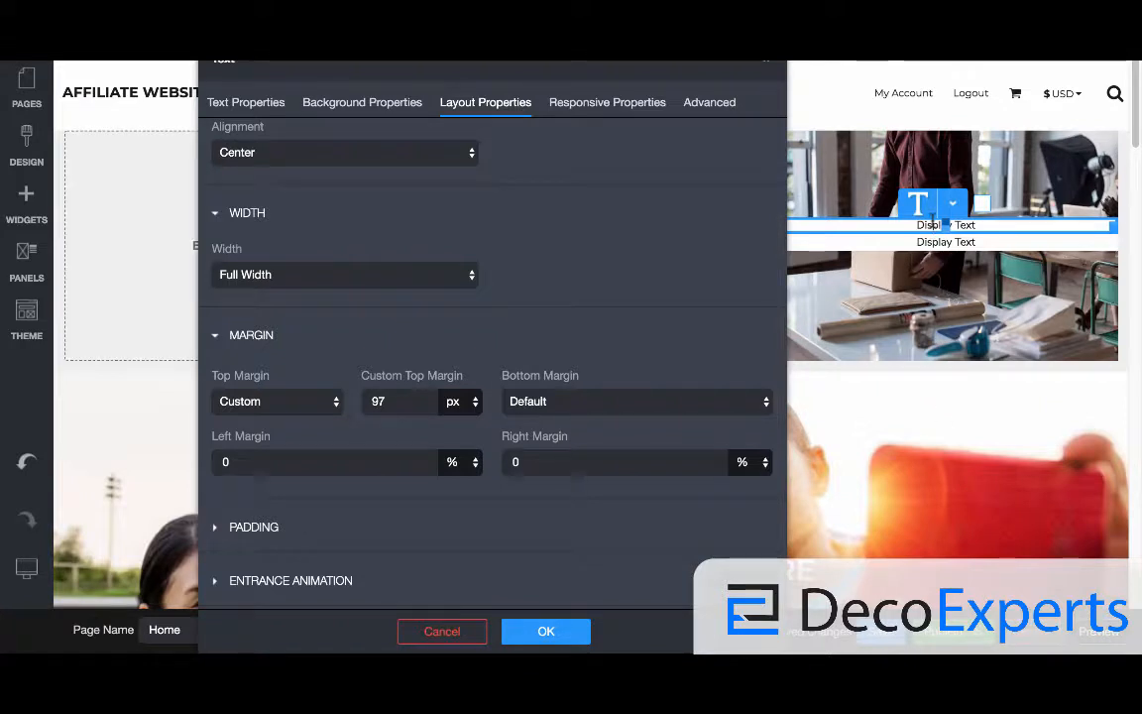
left_click(638, 402)
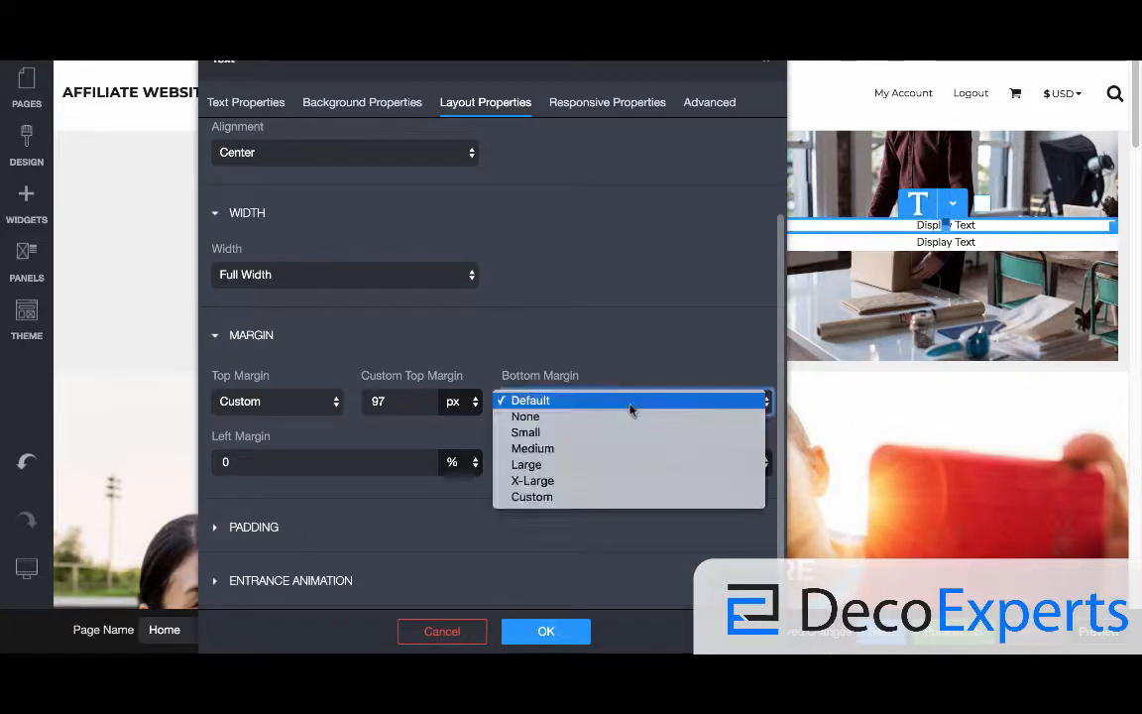
left_click(622, 480)
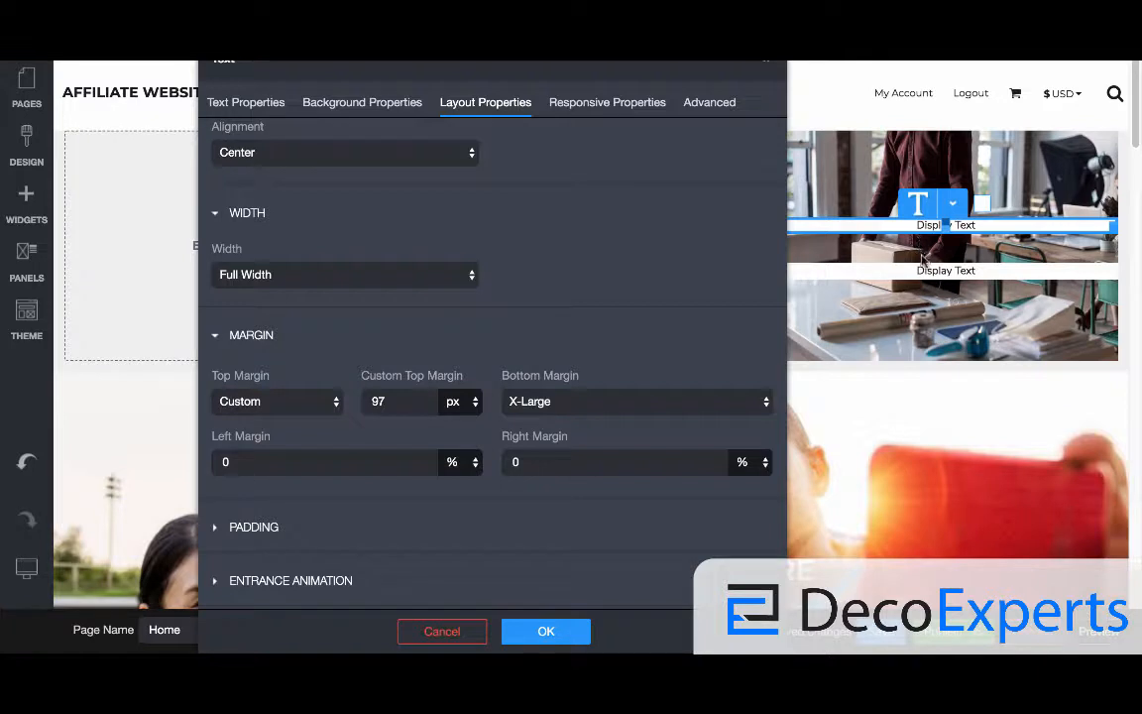
left_click(536, 401)
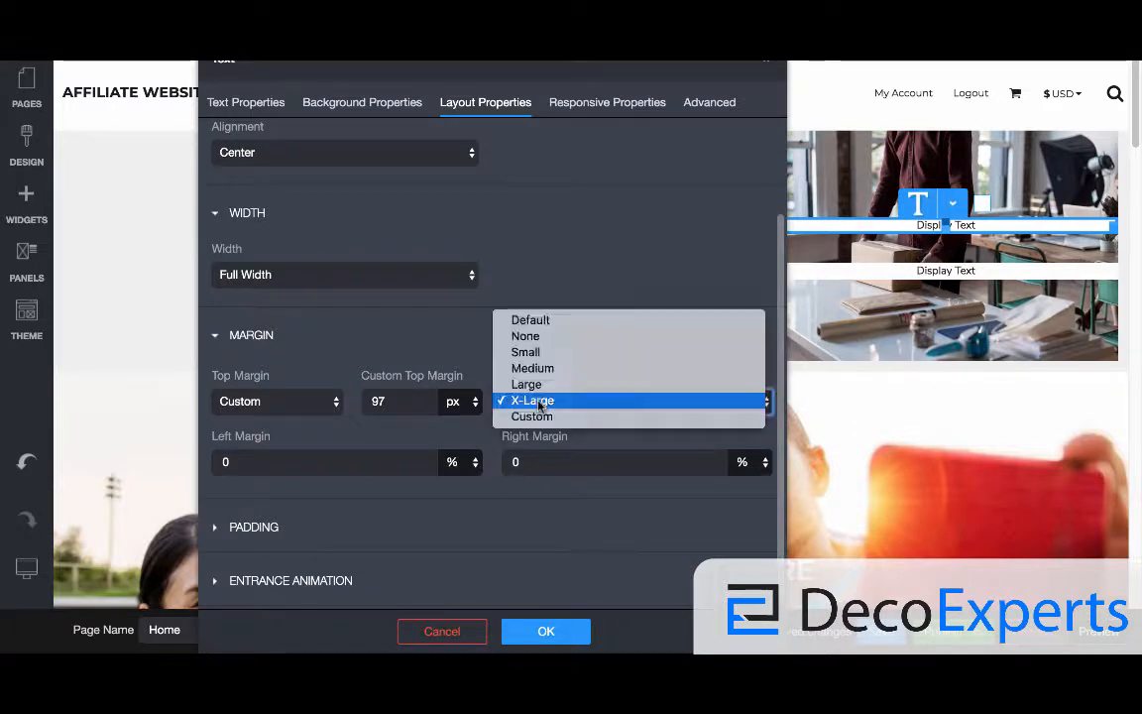
left_click(552, 369)
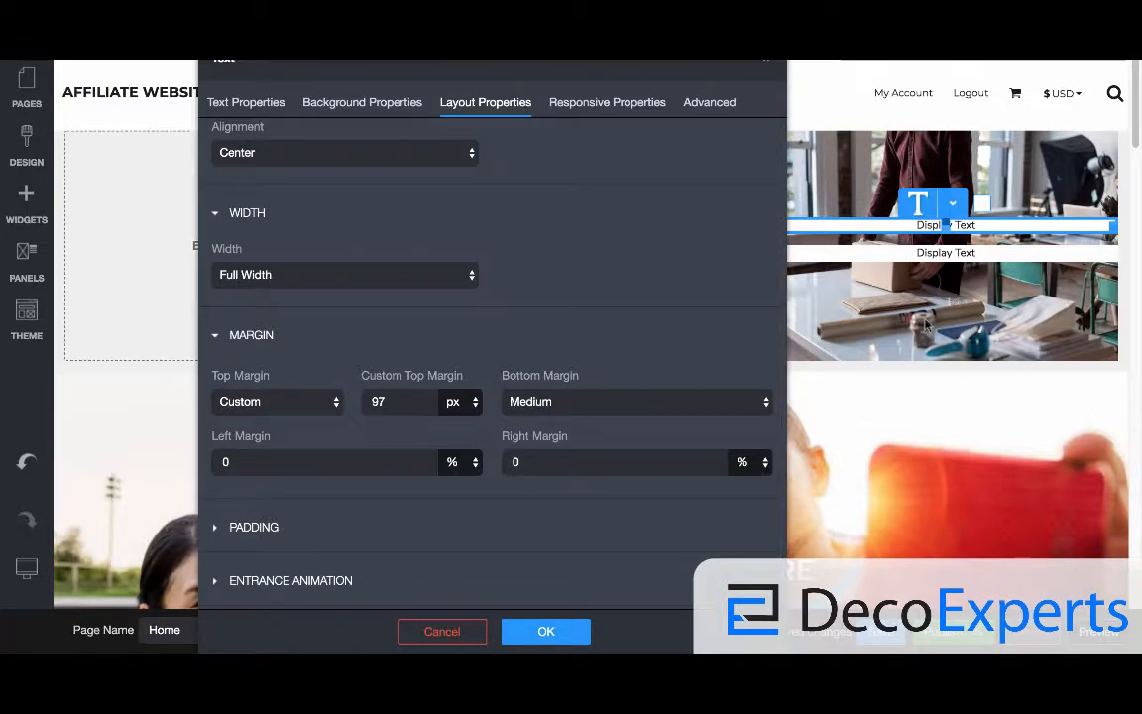
Set the upper text widget's top and bottom padding to 10 px.
left_click(248, 529)
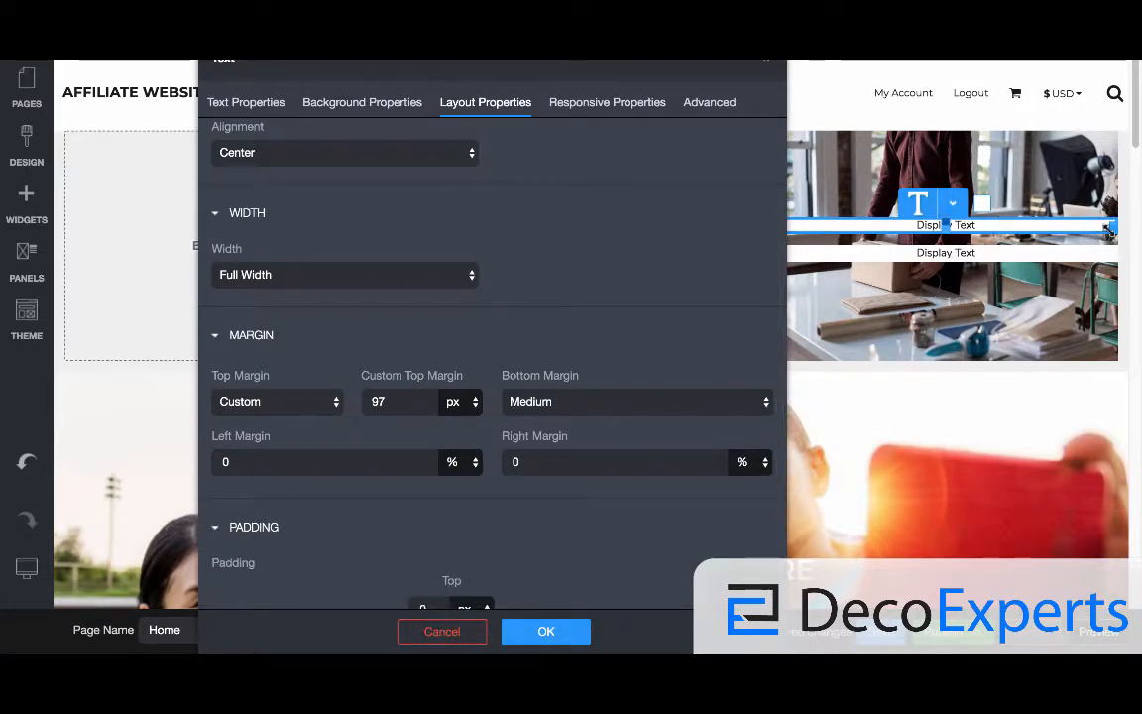
scroll(694, 297, "down", 2)
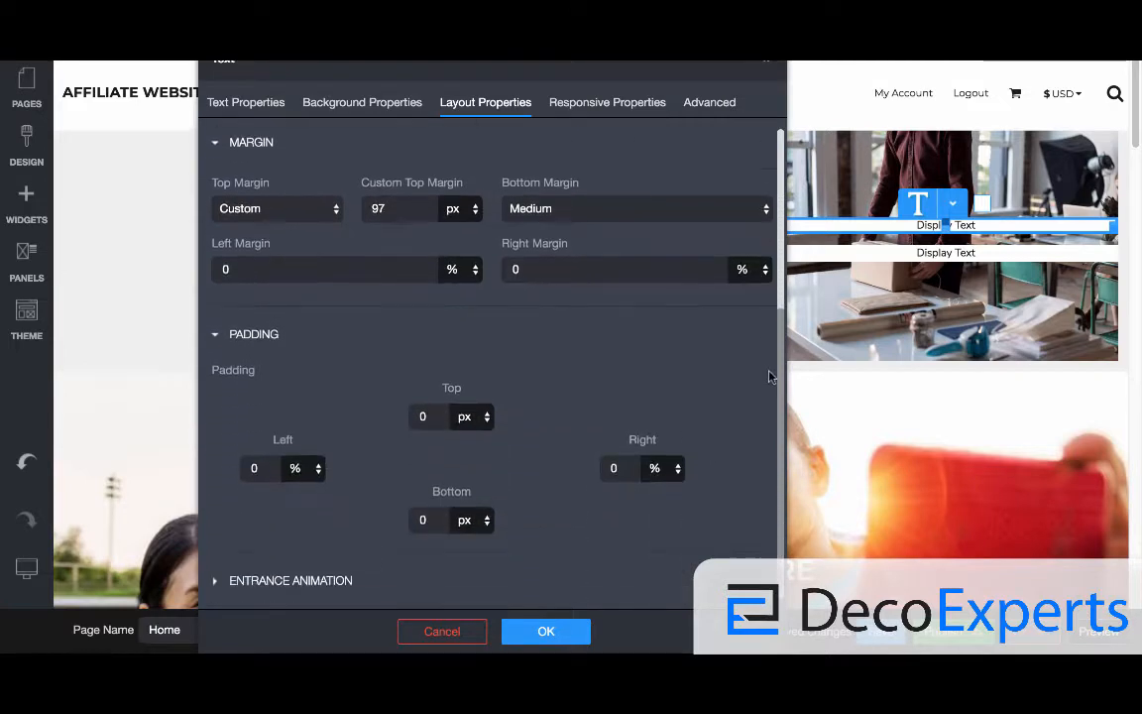
left_click(303, 470)
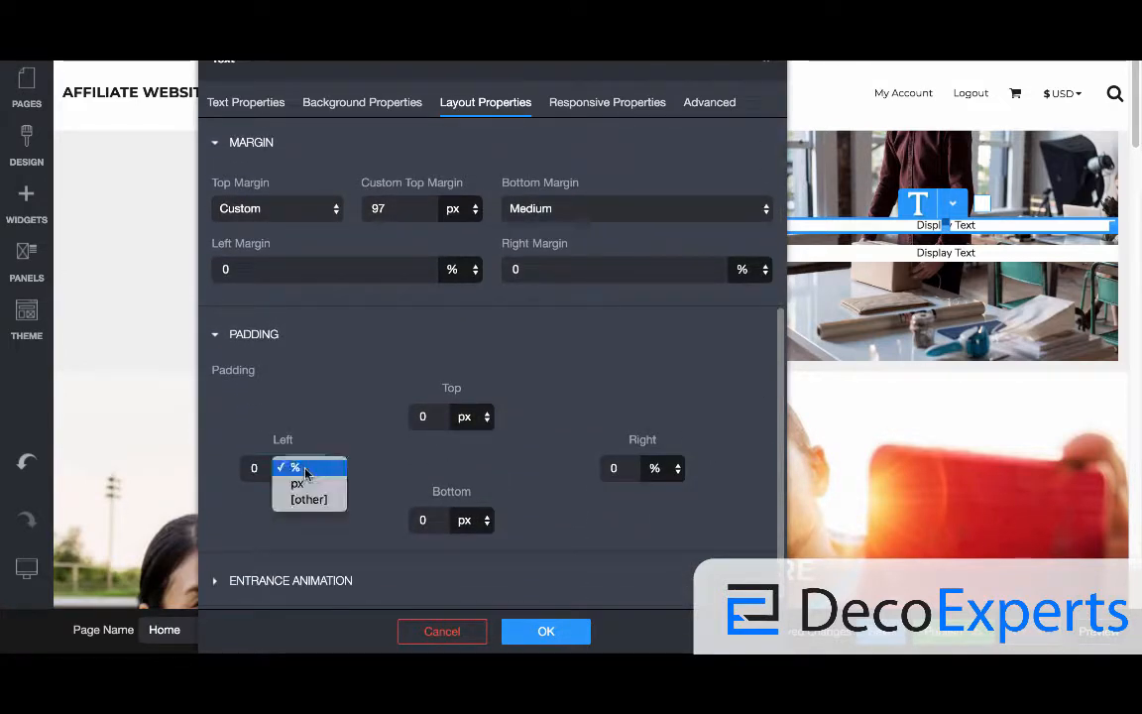
left_click(297, 459)
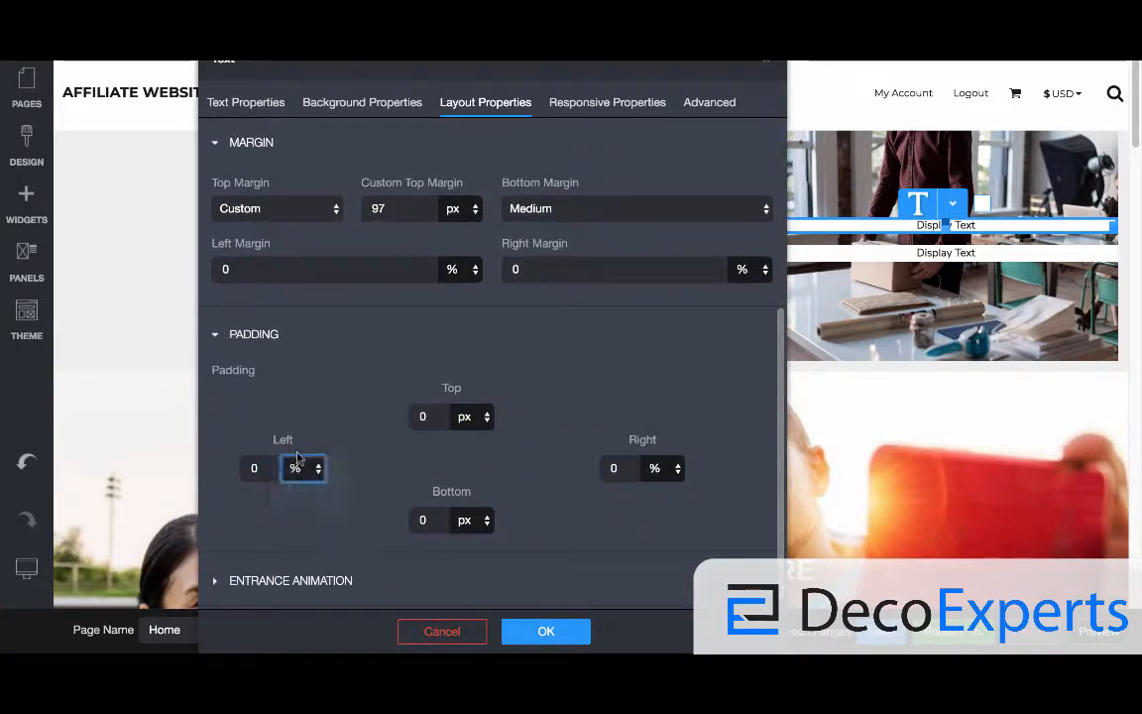
key("shift+Tab")
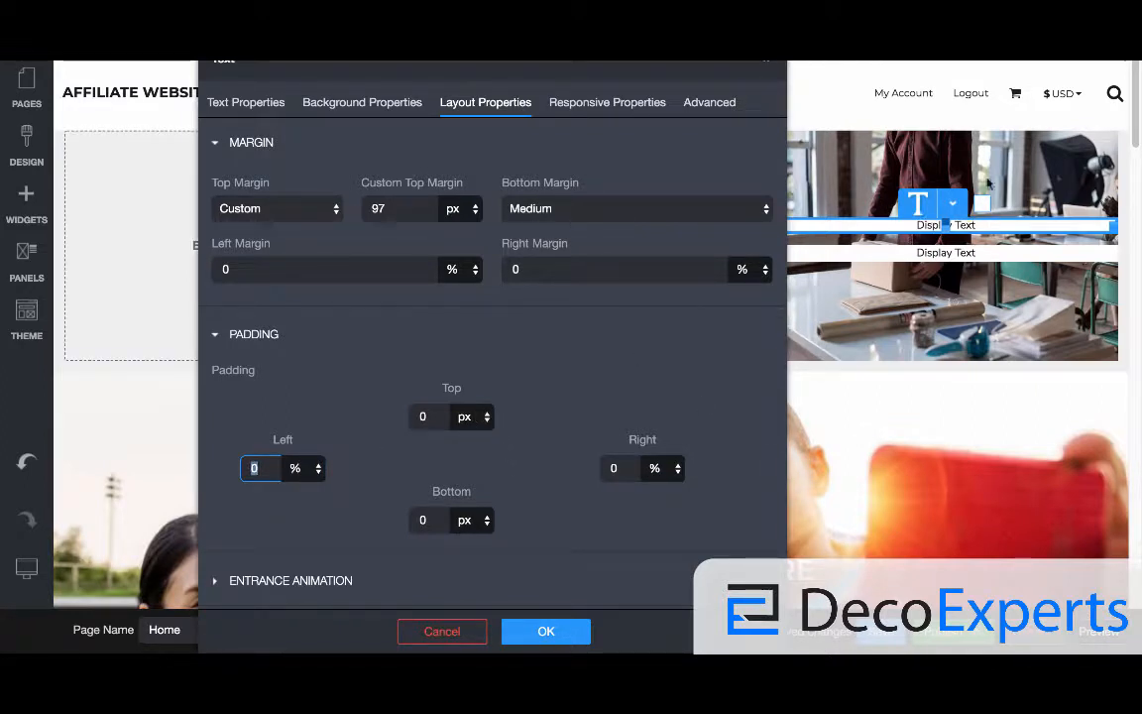
left_click(407, 420)
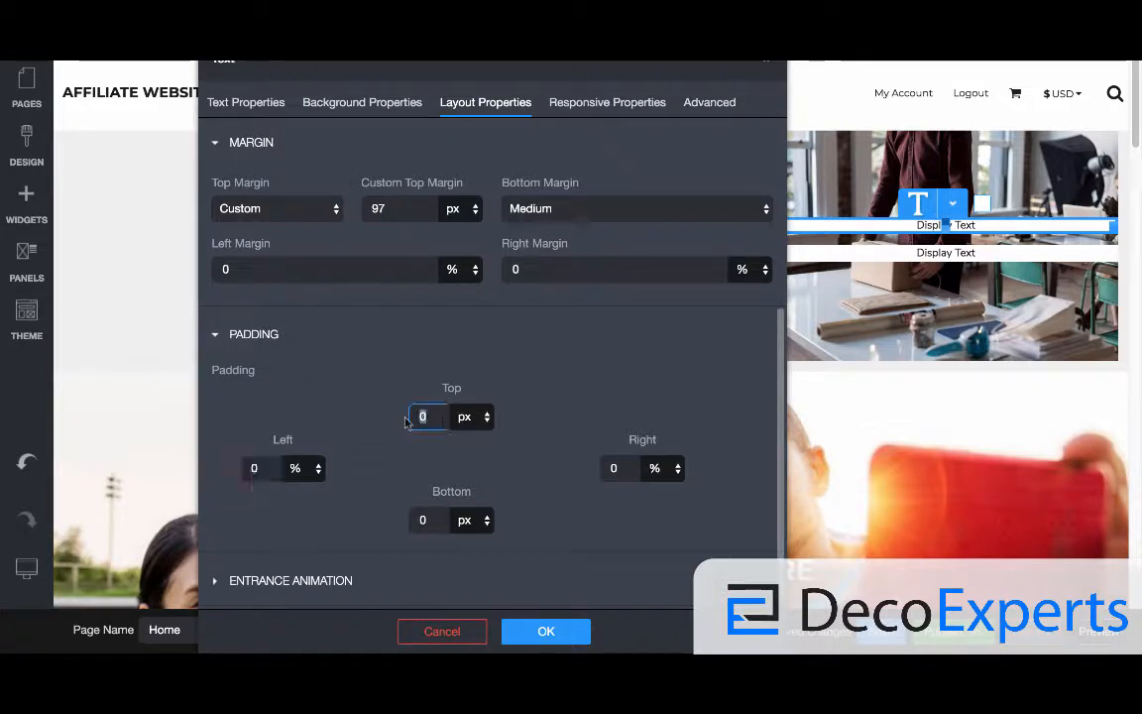
type("10")
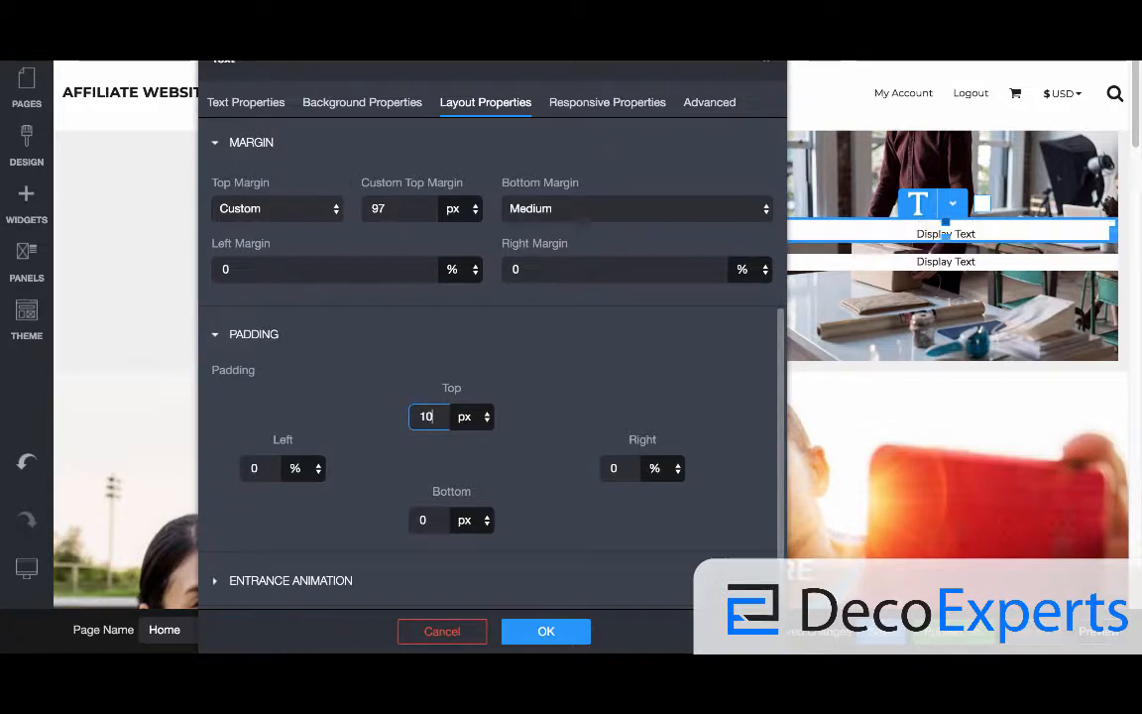
left_click(426, 519)
type("10")
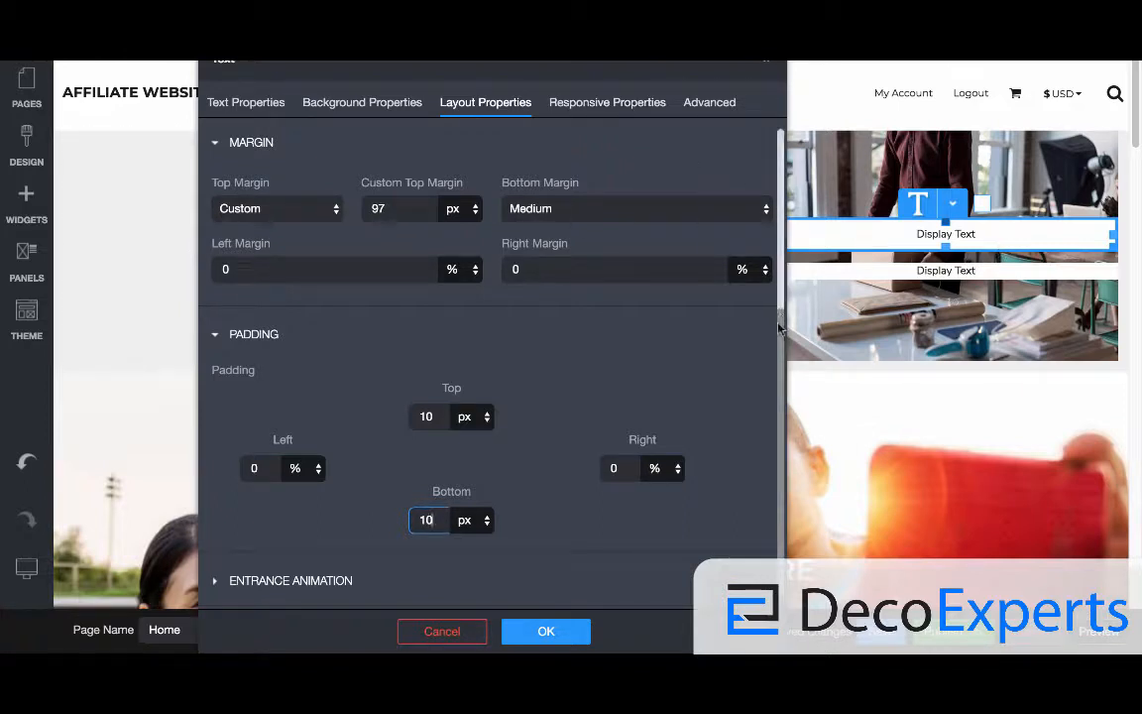
Check the entrance animation options, keeping None, and apply the text widget's settings.
left_click(297, 581)
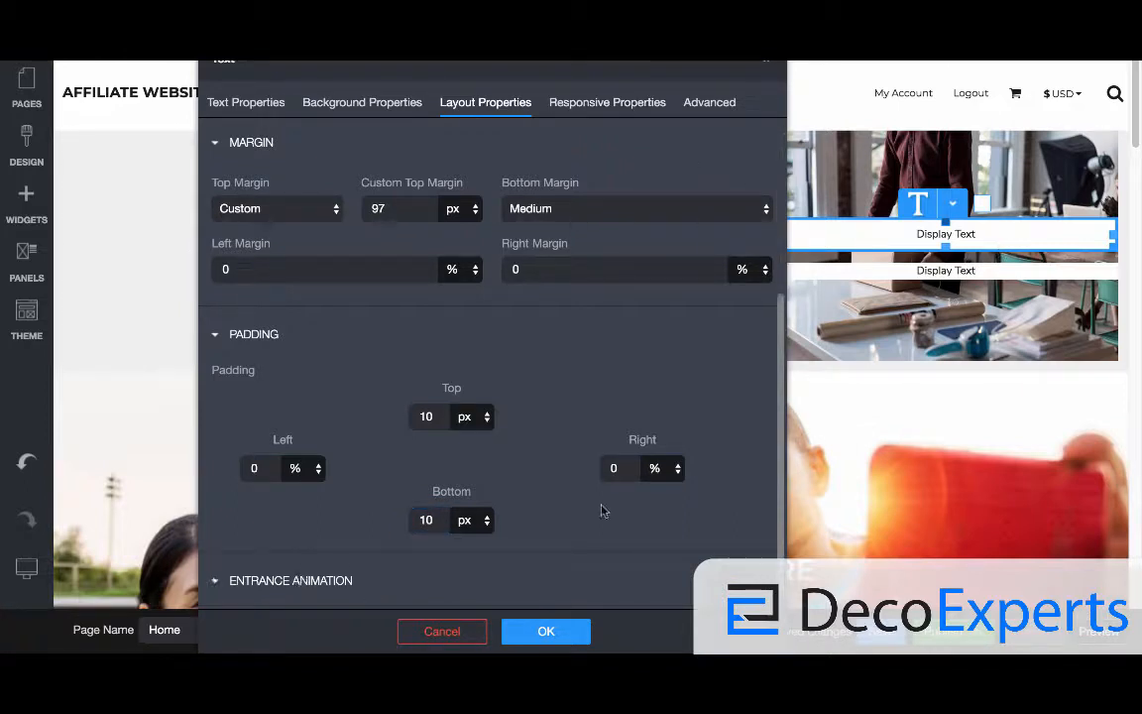
left_click_drag(780, 383, 780, 477)
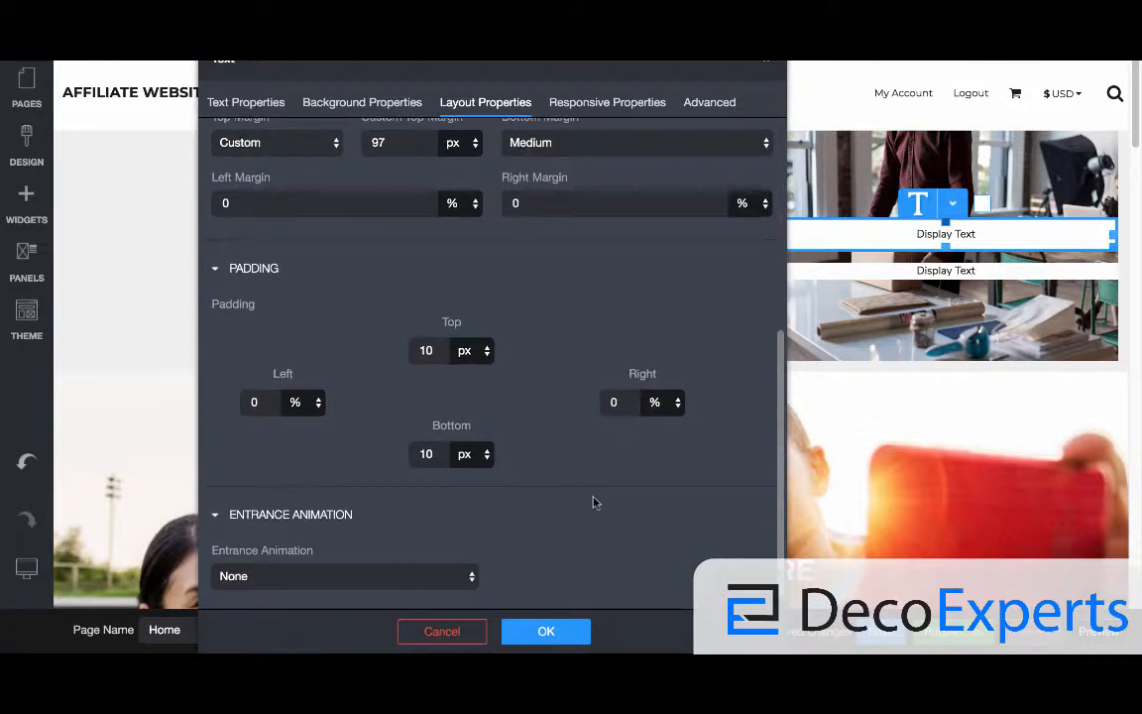
left_click(442, 581)
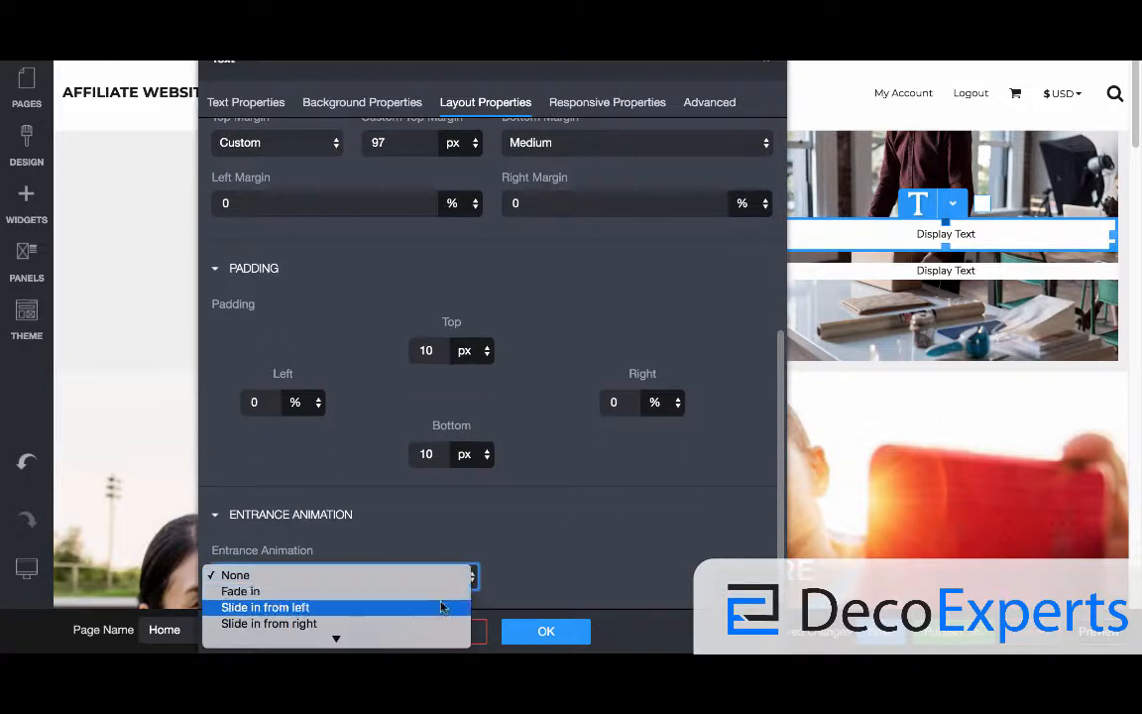
scroll(436, 613, "down", 3)
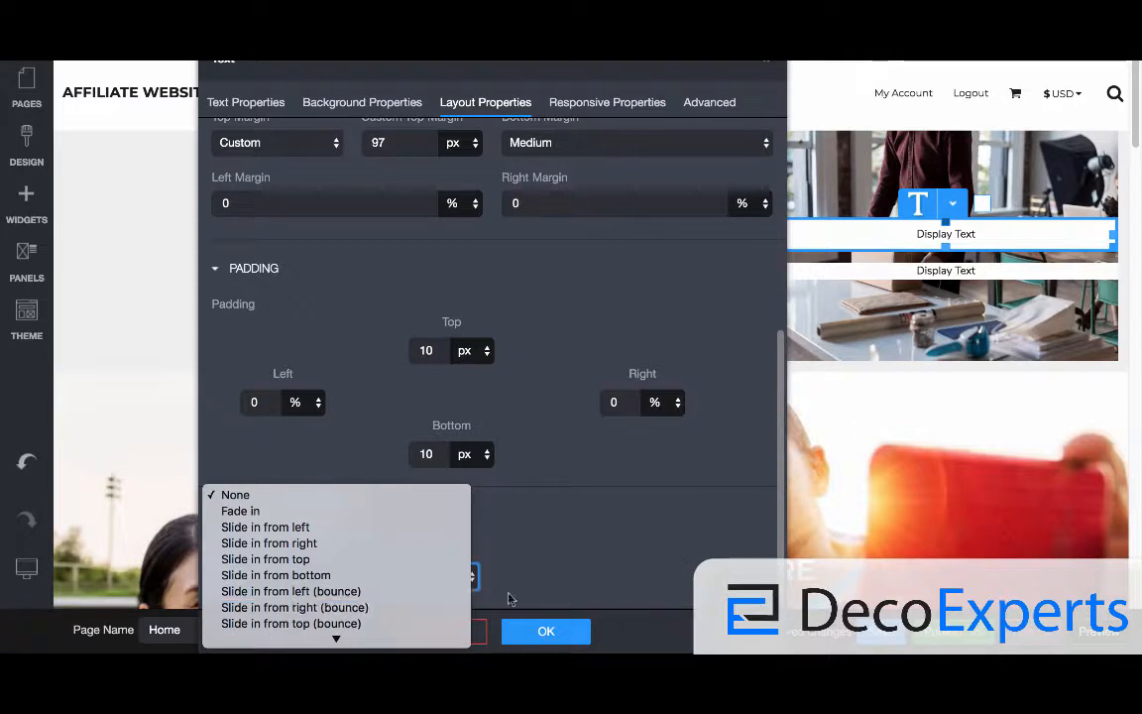
left_click(554, 559)
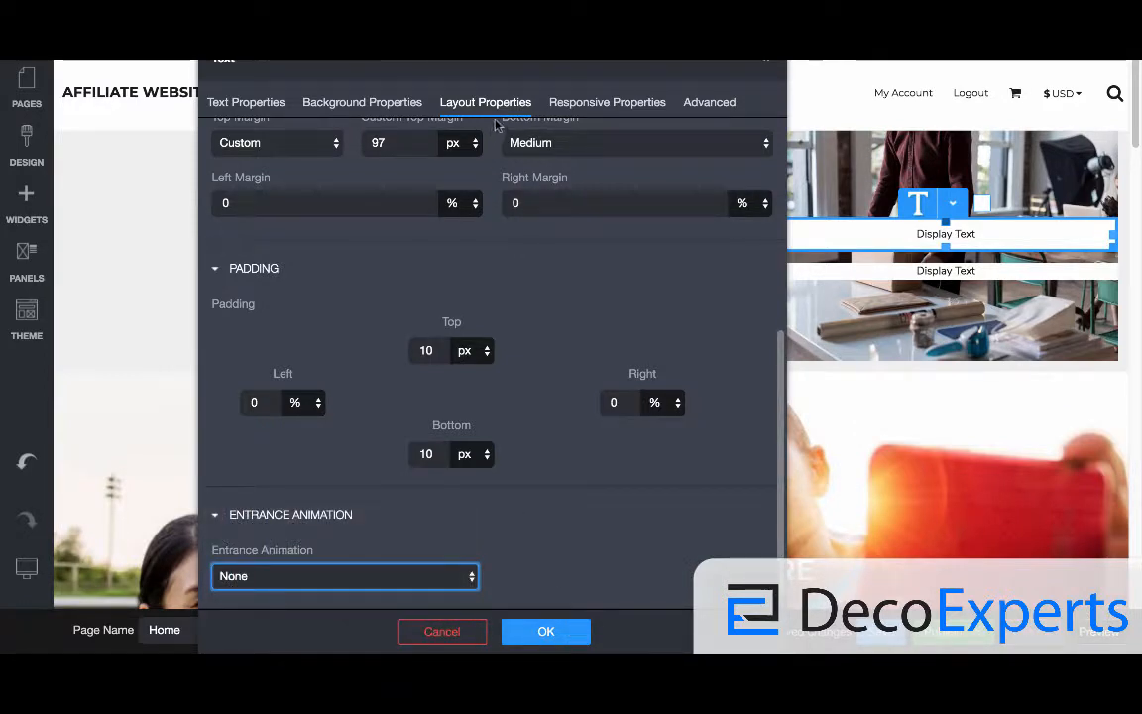
left_click(550, 632)
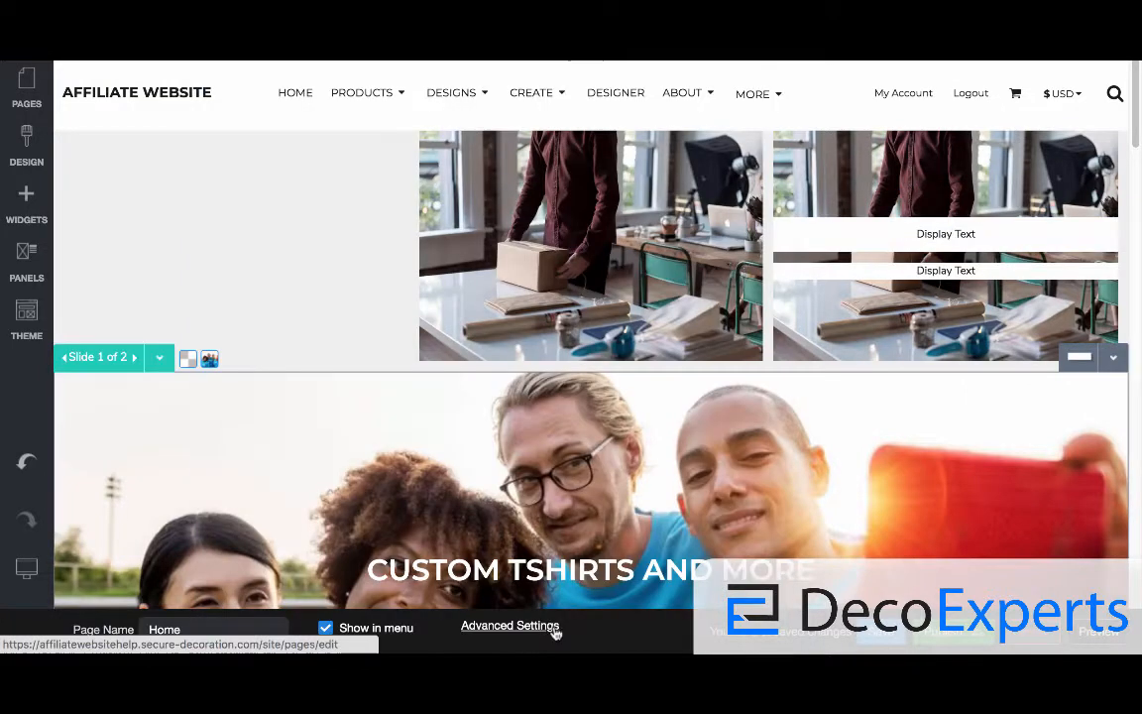
Add a nested two-column row inside the empty first column.
scroll(359, 296, "down", 2)
scroll(359, 296, "up", 2)
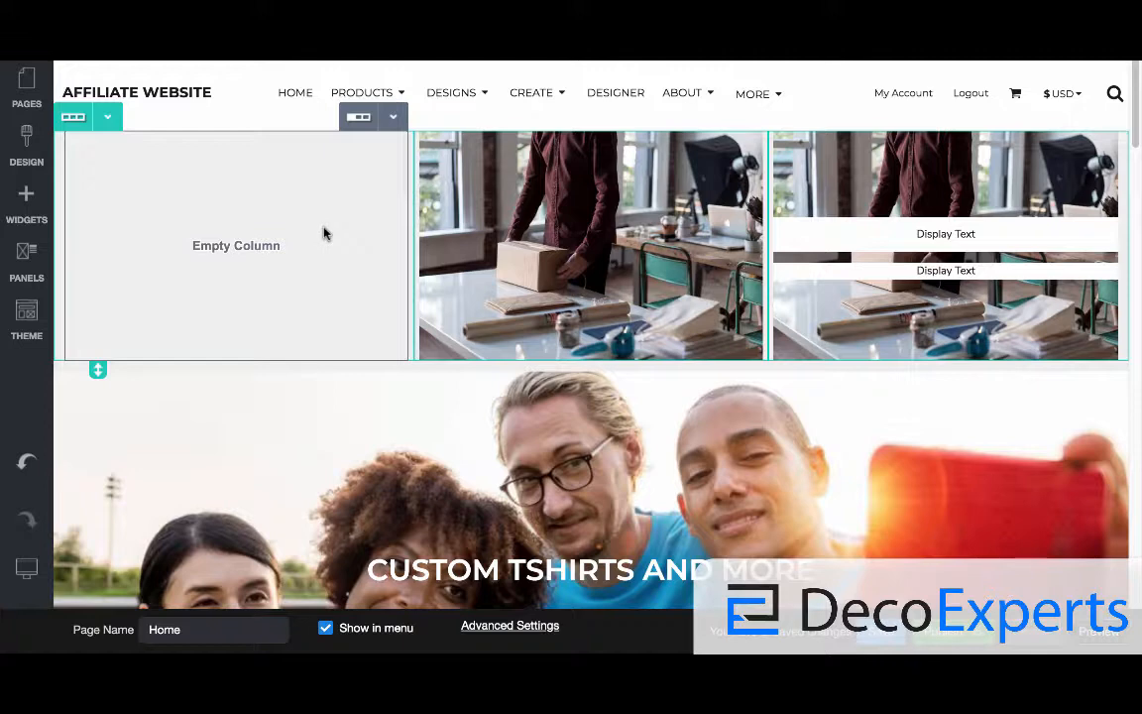
left_click(29, 194)
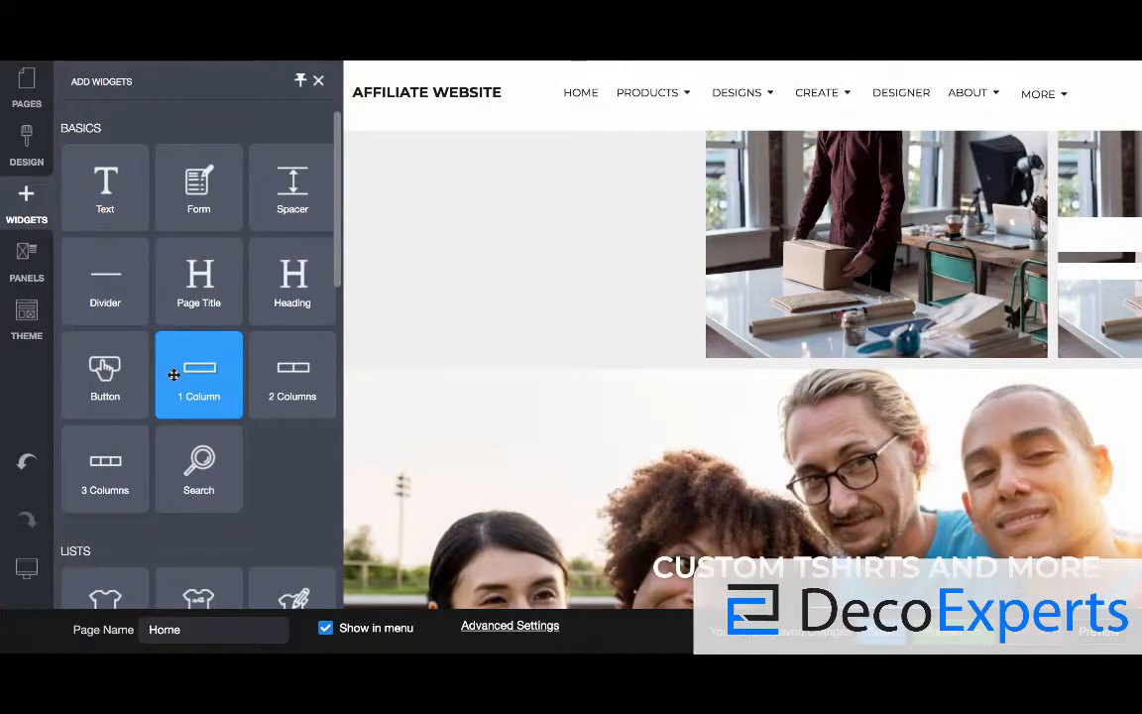
left_click(440, 264)
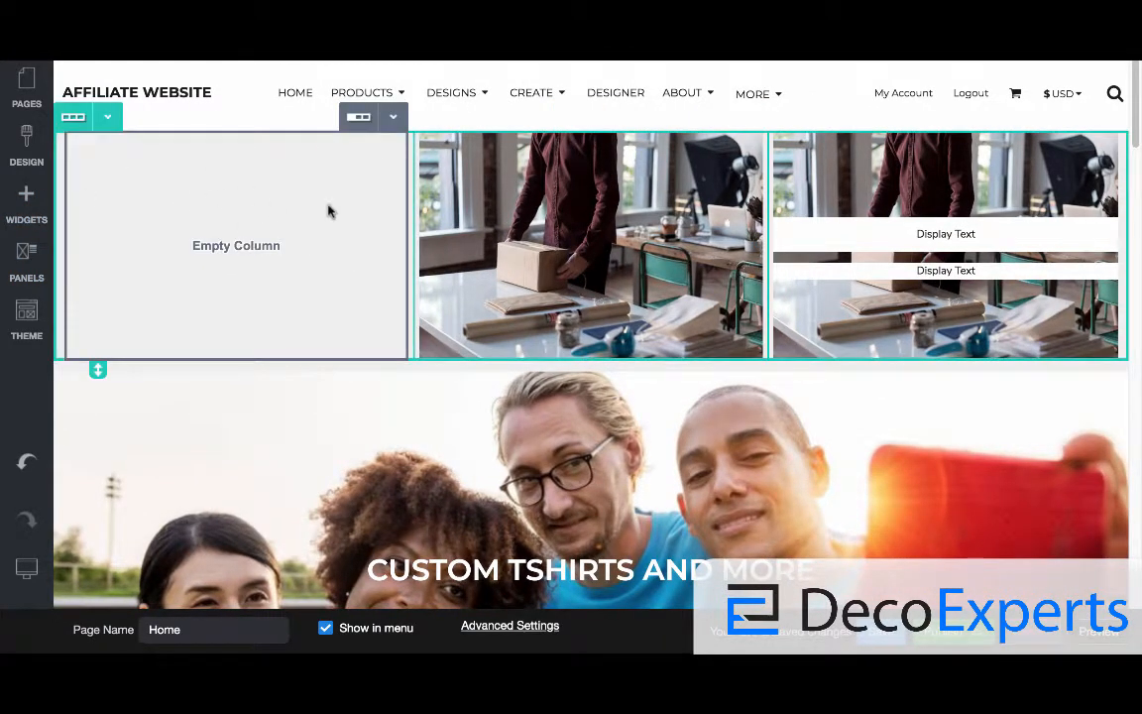
left_click(28, 206)
left_click_drag(276, 349, 268, 235)
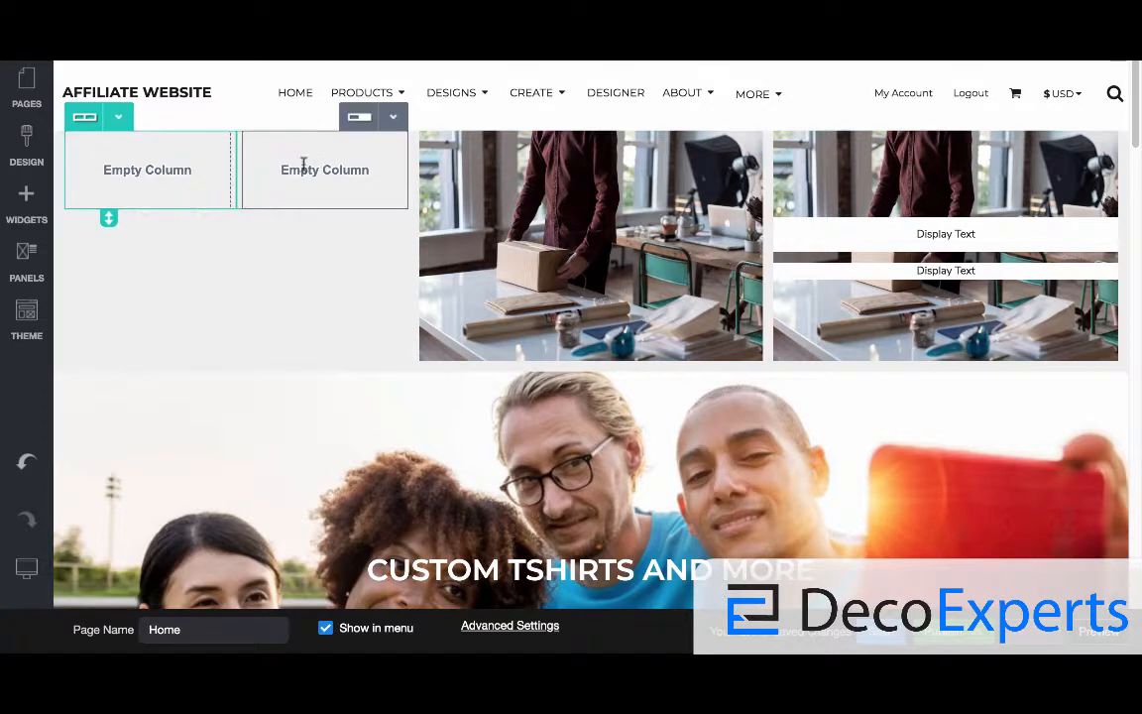
key("ctrl+z")
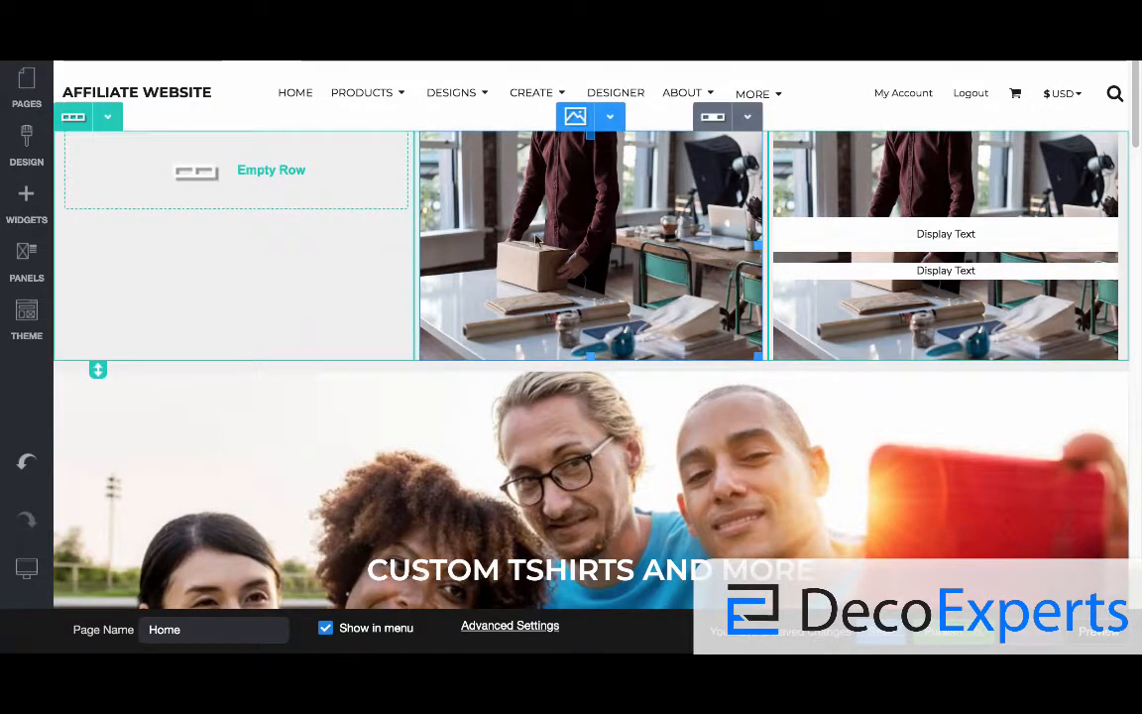
Move the middle column's image into the first nested column and add a text widget above it.
left_click(608, 119)
left_click_drag(592, 178, 167, 164)
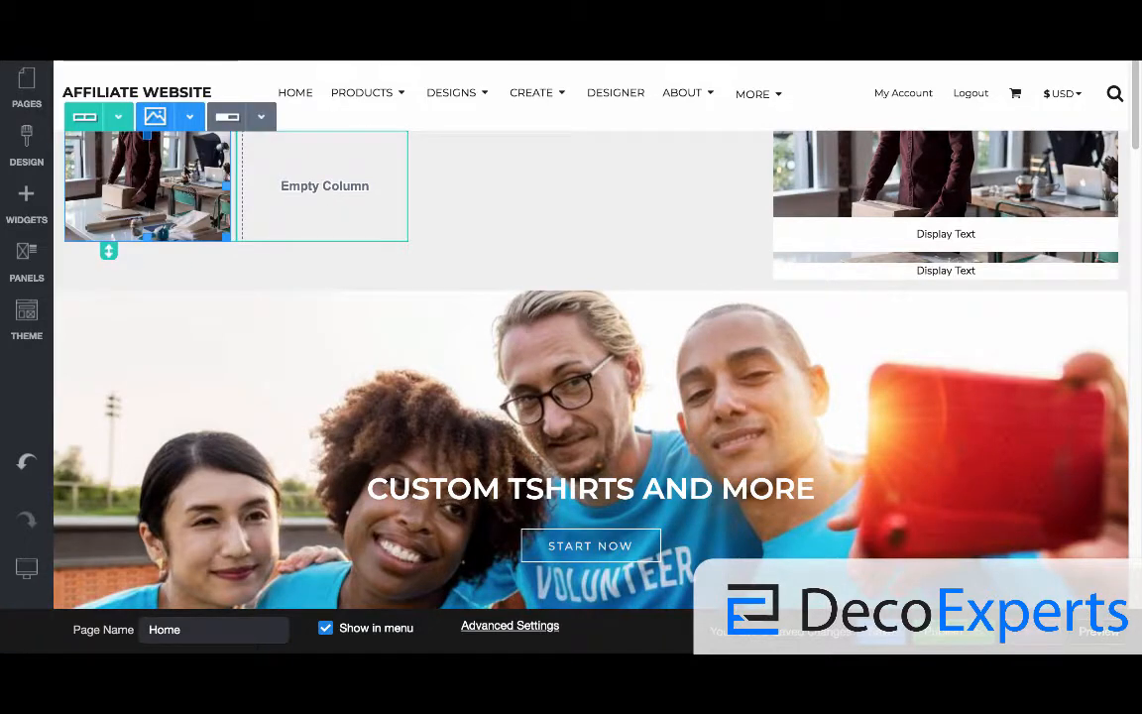
left_click(24, 212)
left_click_drag(107, 196, 116, 173)
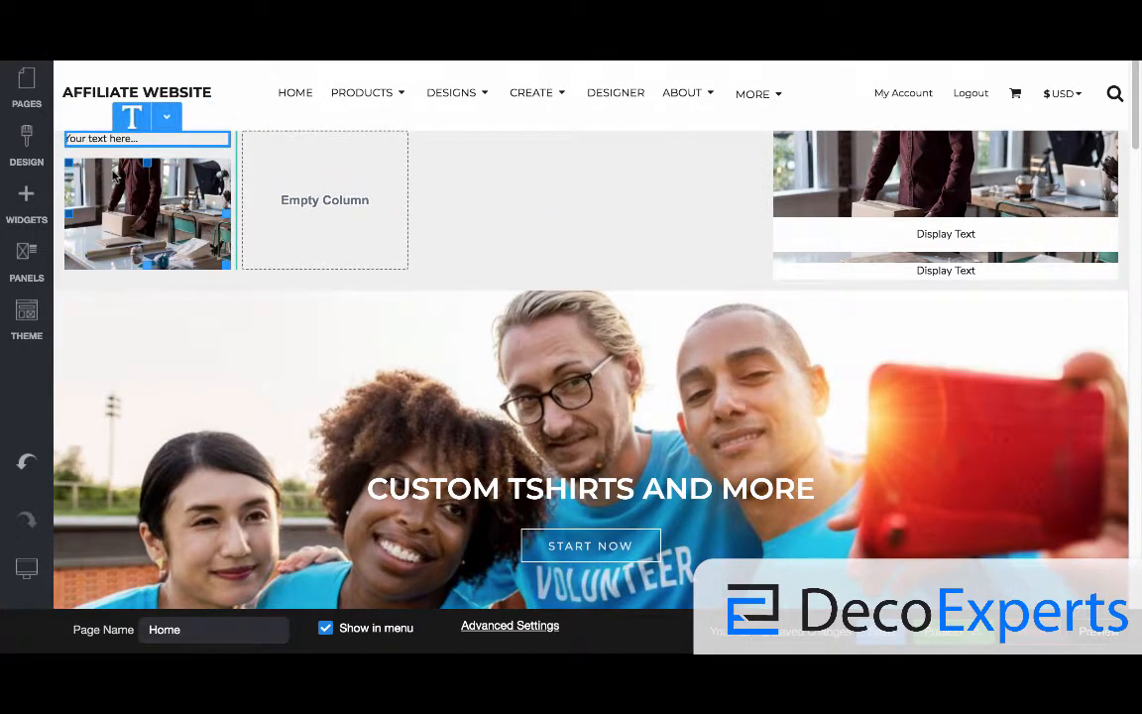
Enter "Sample Text" in the new text widget, centre it and set its font size to 14.
left_click(117, 139)
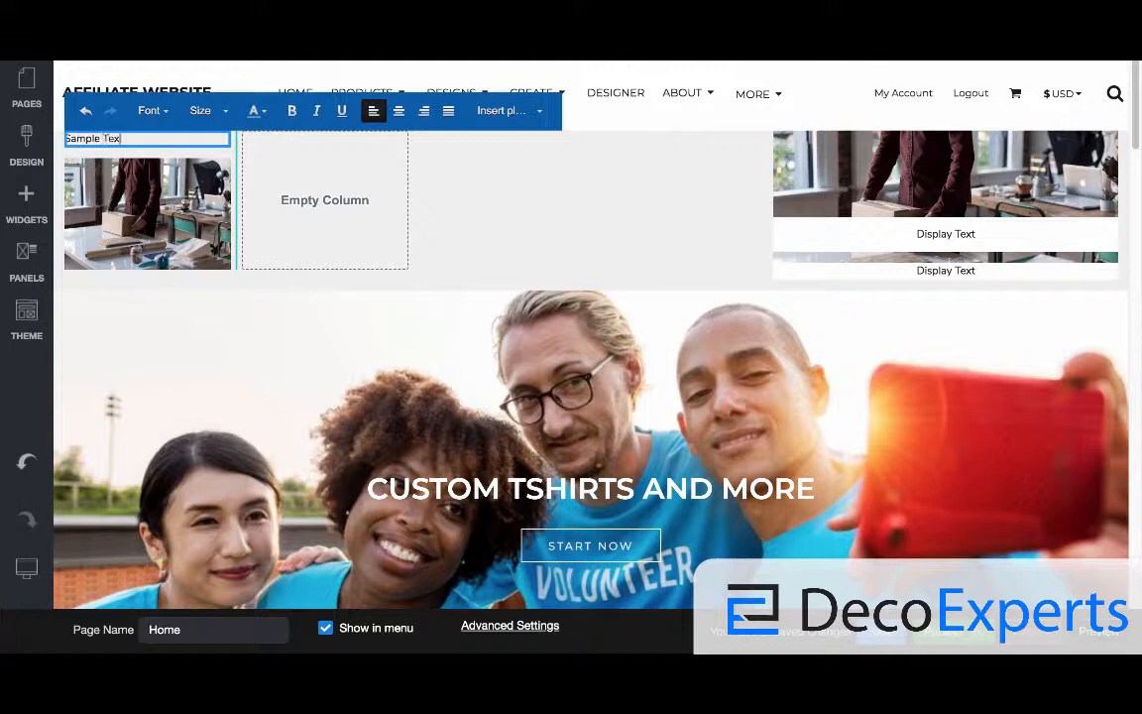
left_click(399, 111)
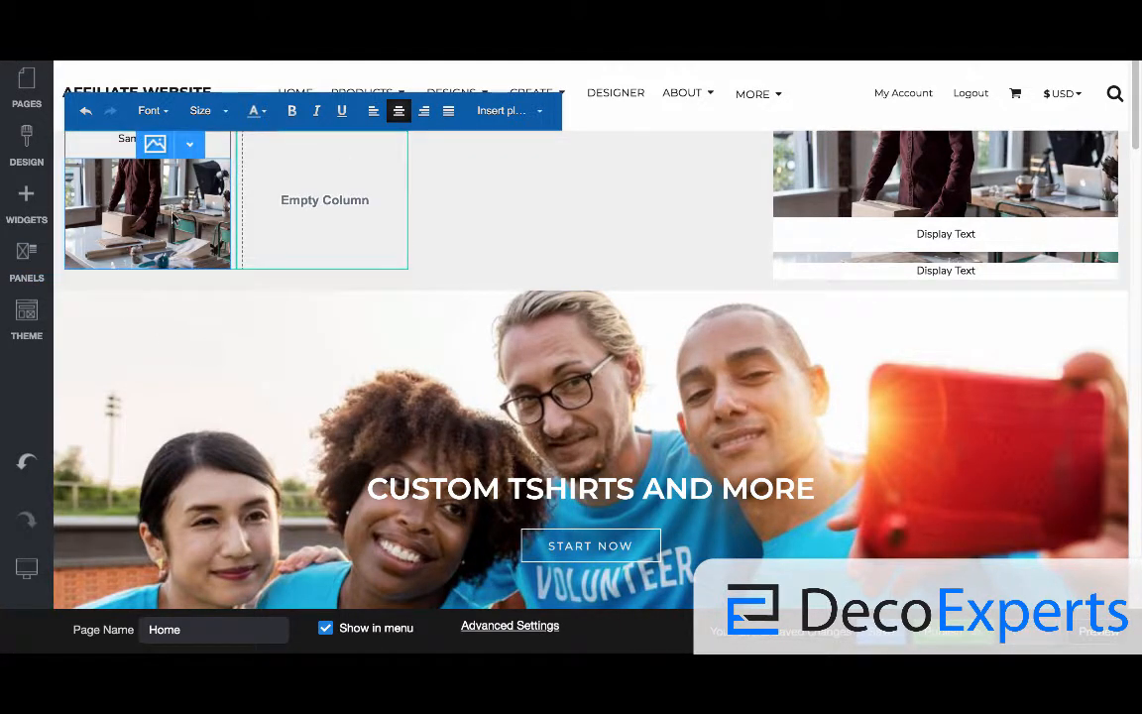
left_click(105, 138)
triple_click(114, 138)
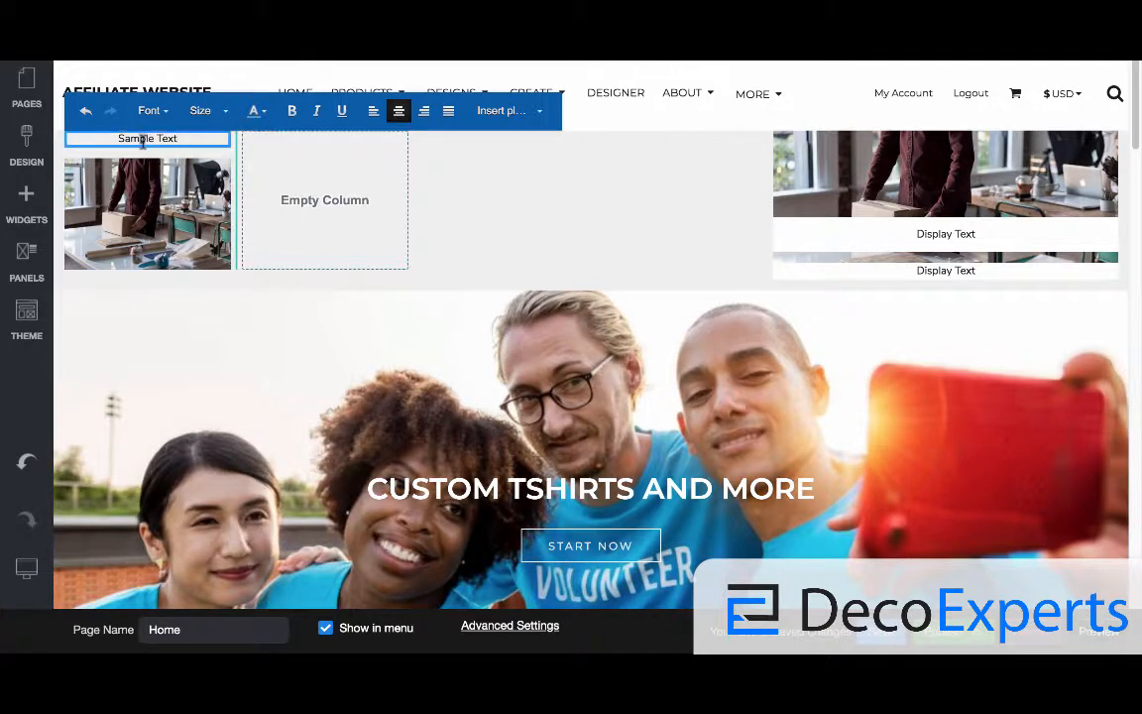
left_click(200, 110)
left_click(213, 259)
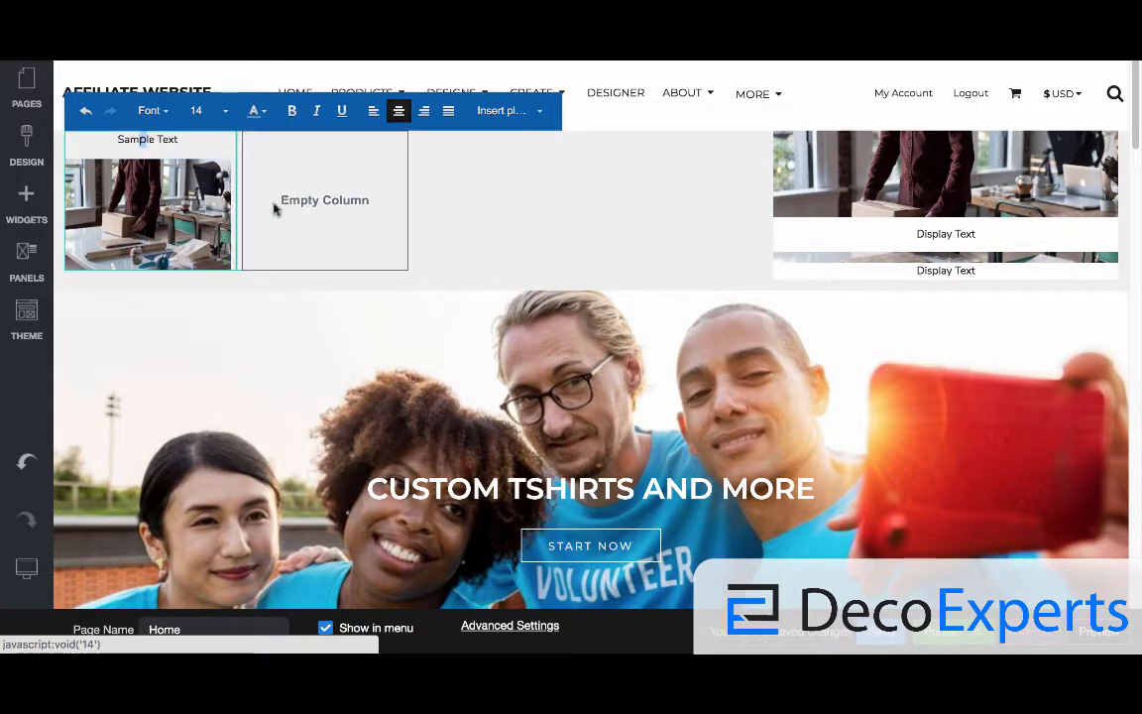
Give the image below "Sample Text" a black border with a width of 3 and apply the settings.
double_click(196, 184)
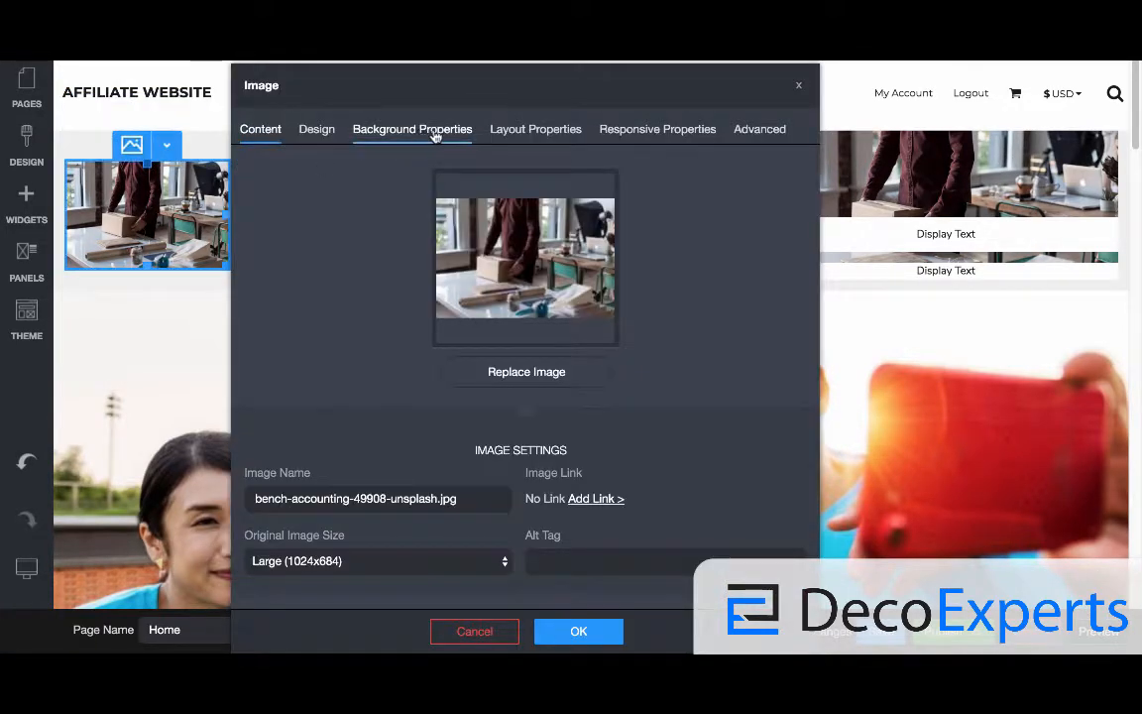
left_click(306, 129)
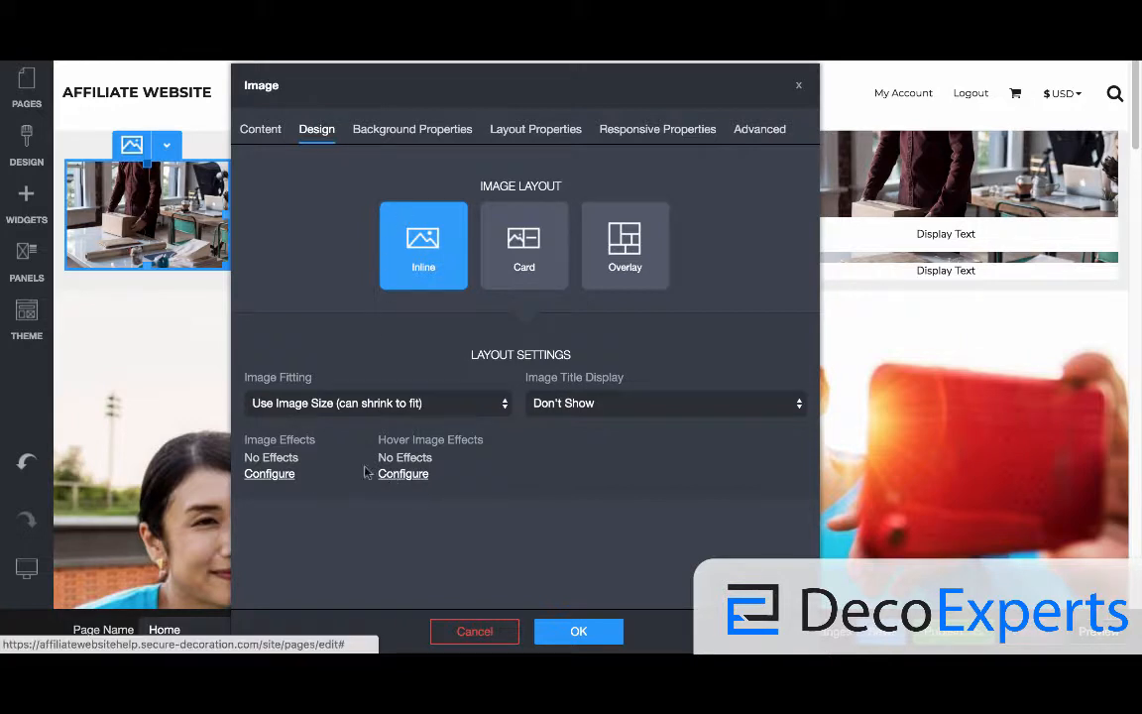
left_click(403, 131)
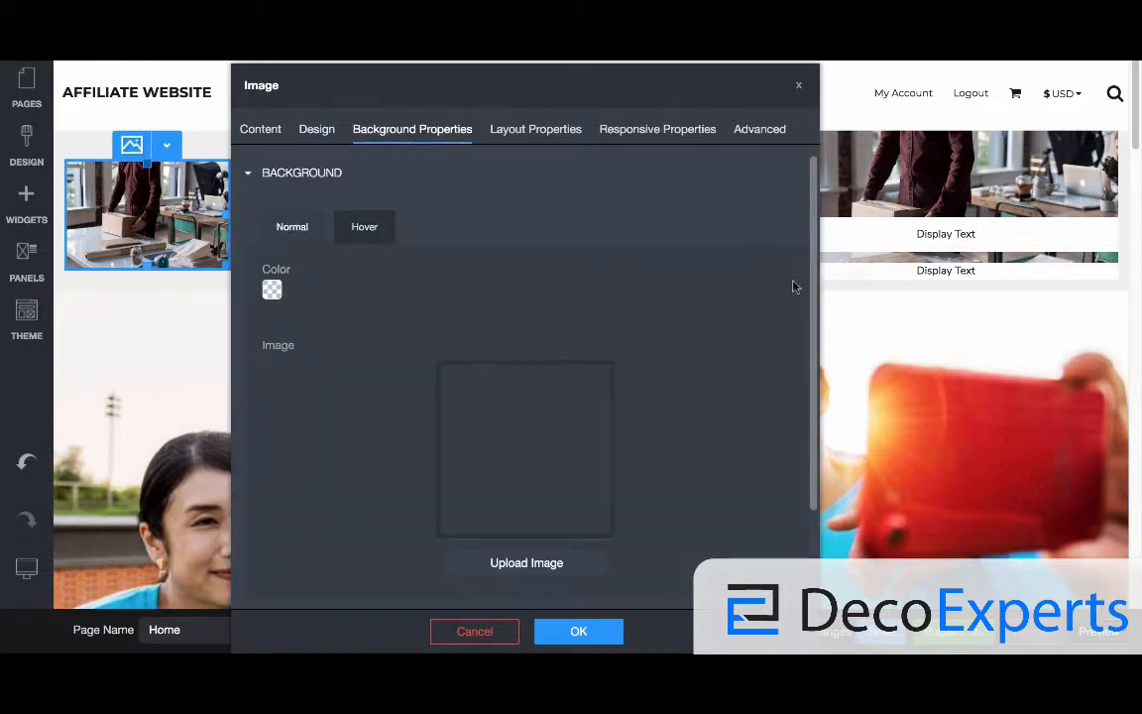
scroll(813, 288, "down", 2)
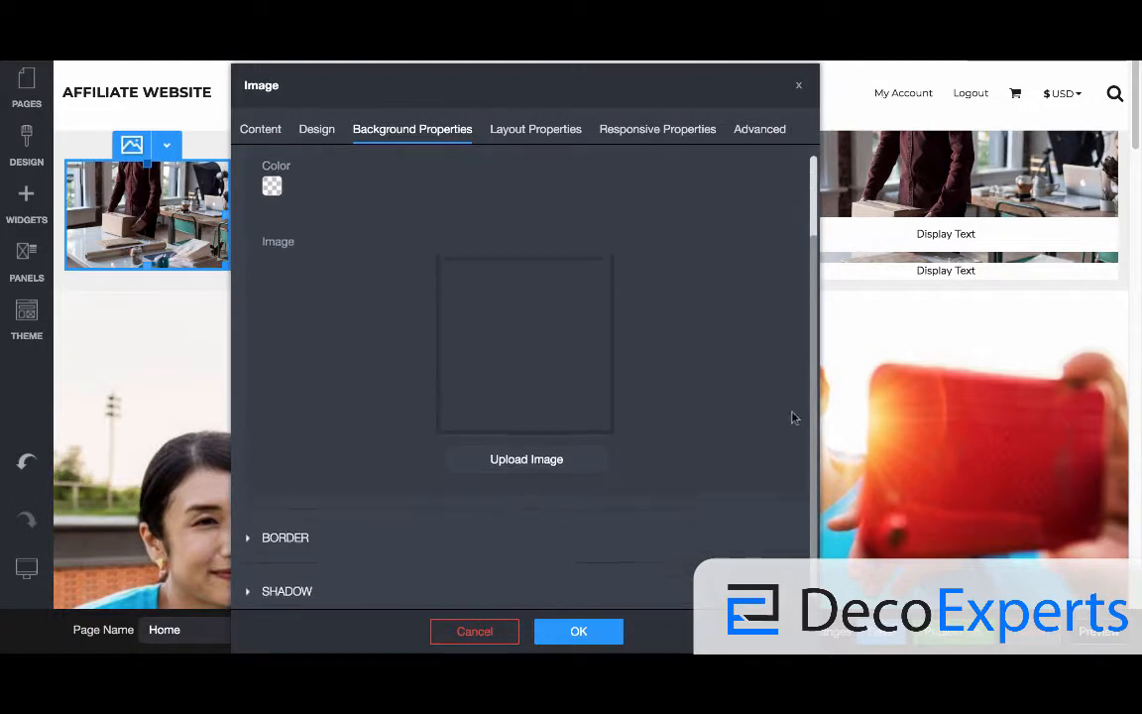
left_click(290, 527)
scroll(811, 474, "down", 2)
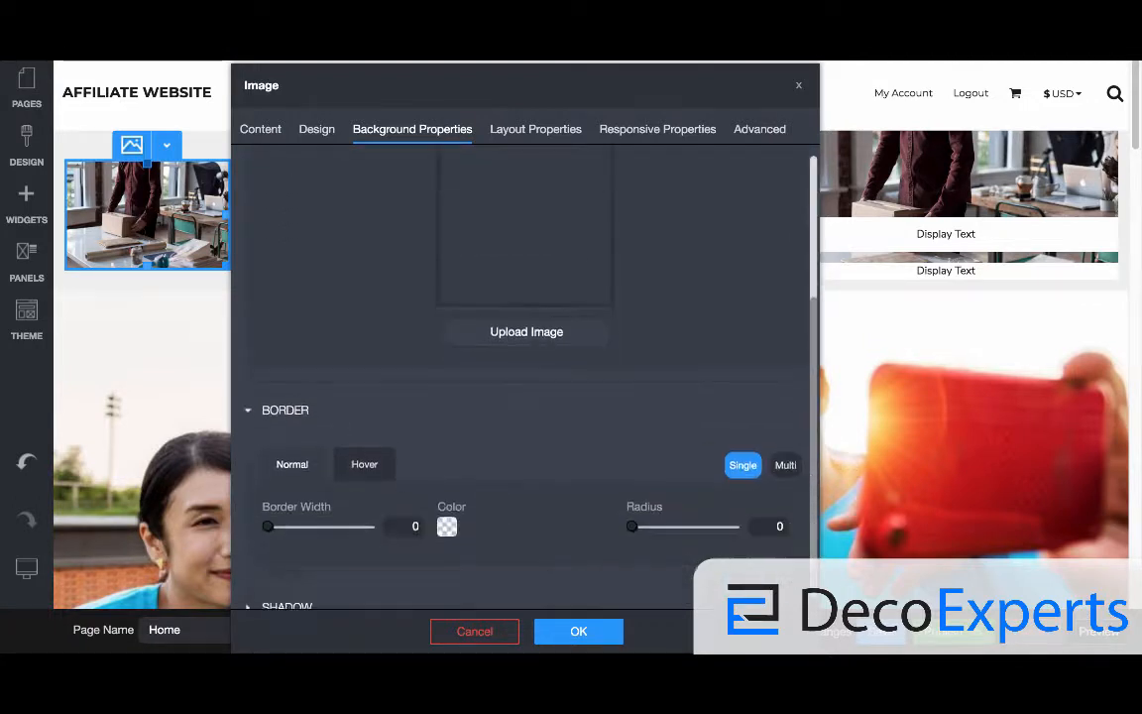
scroll(383, 501, "down", 1)
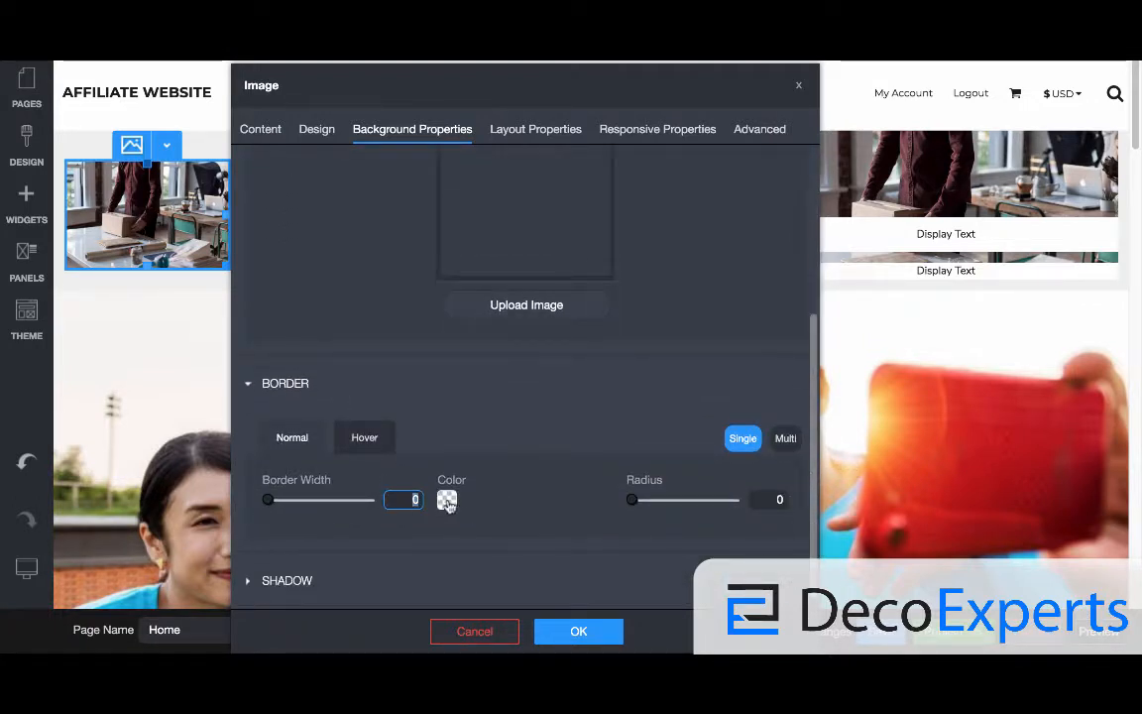
left_click(447, 503)
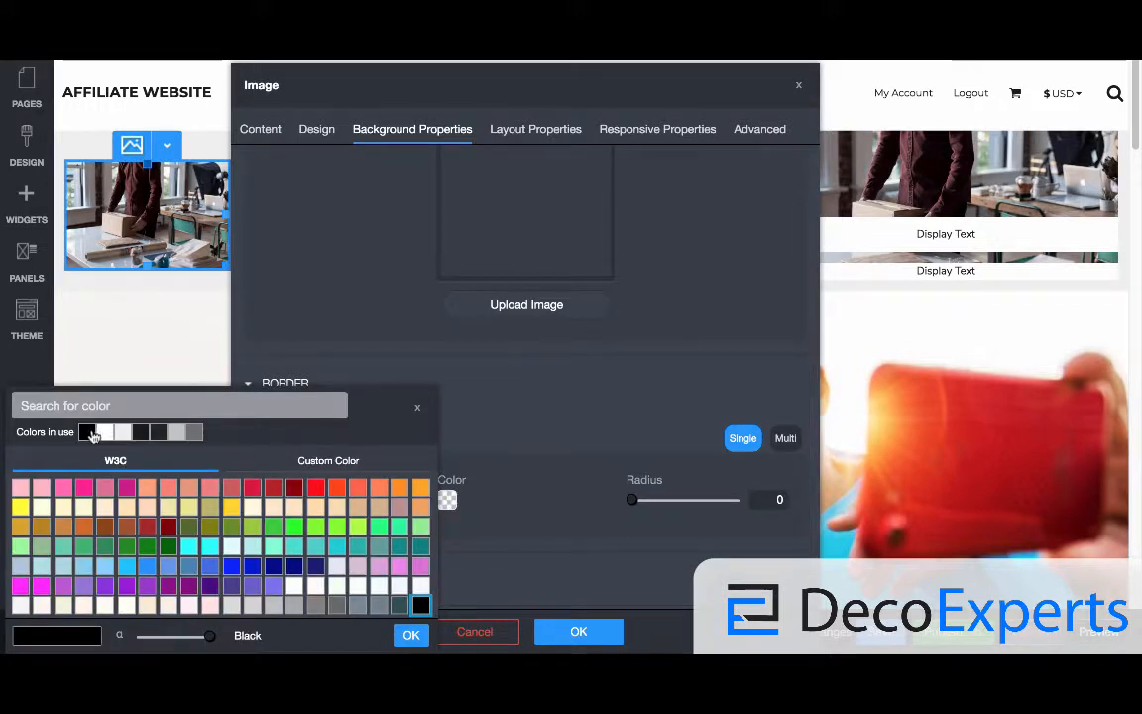
left_click(89, 434)
left_click(412, 636)
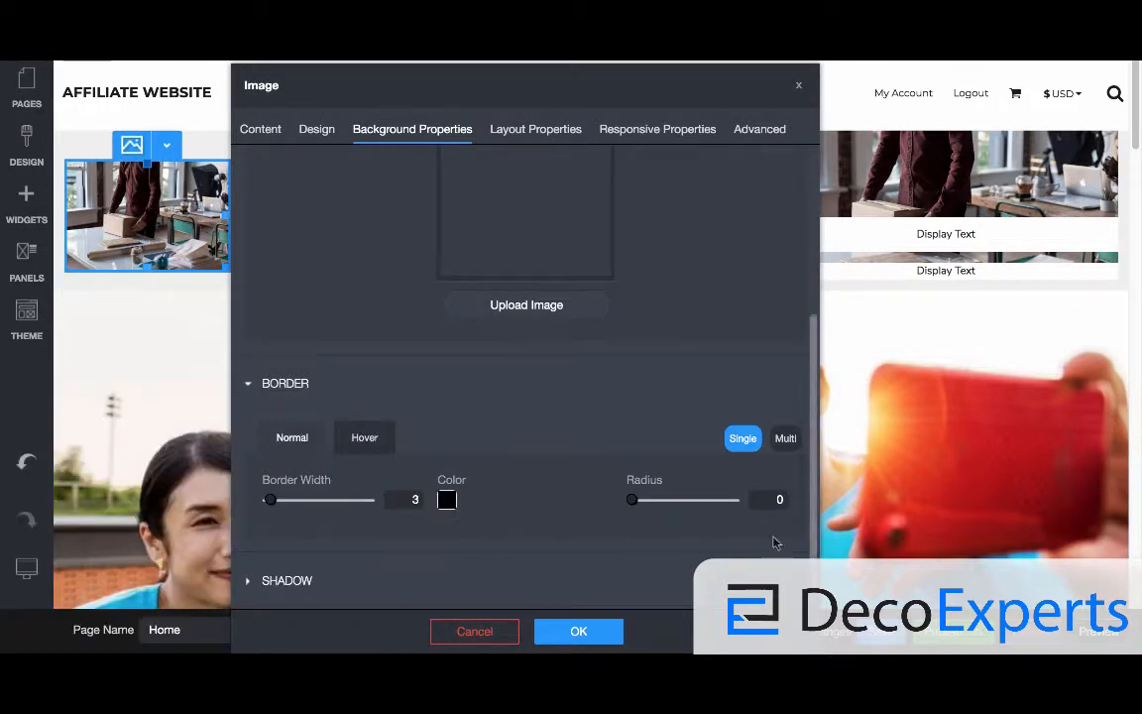
left_click(591, 632)
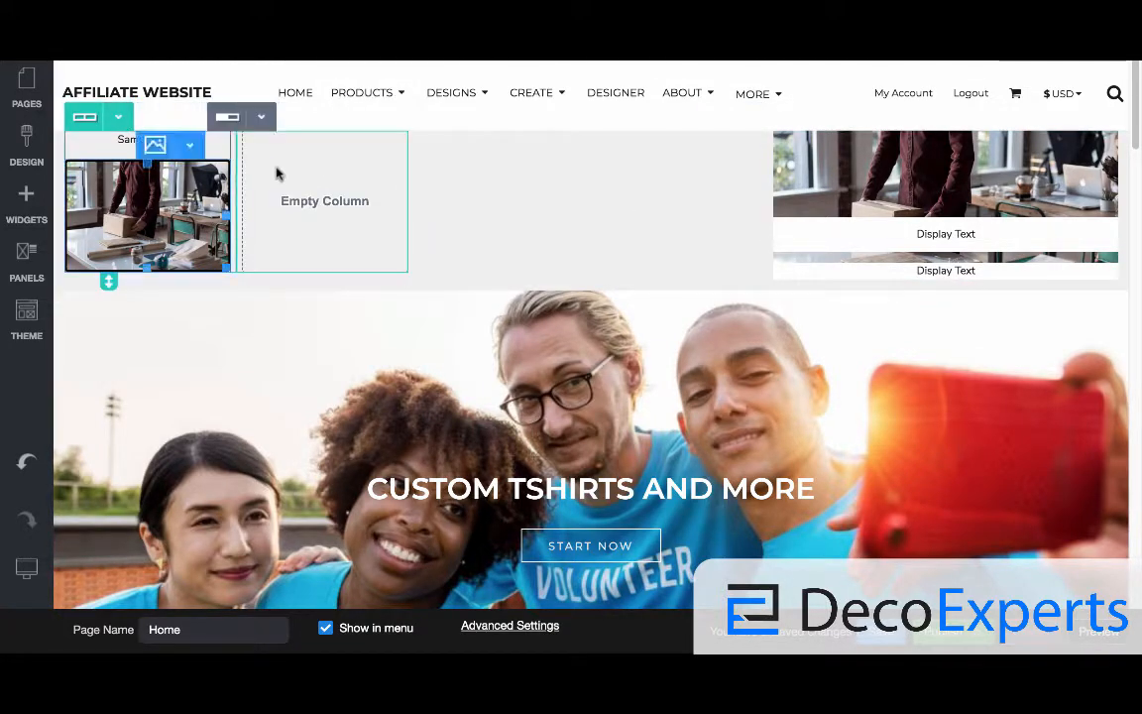
Clone the nested two-column row inside the first column and delete the duplicate.
left_click(118, 119)
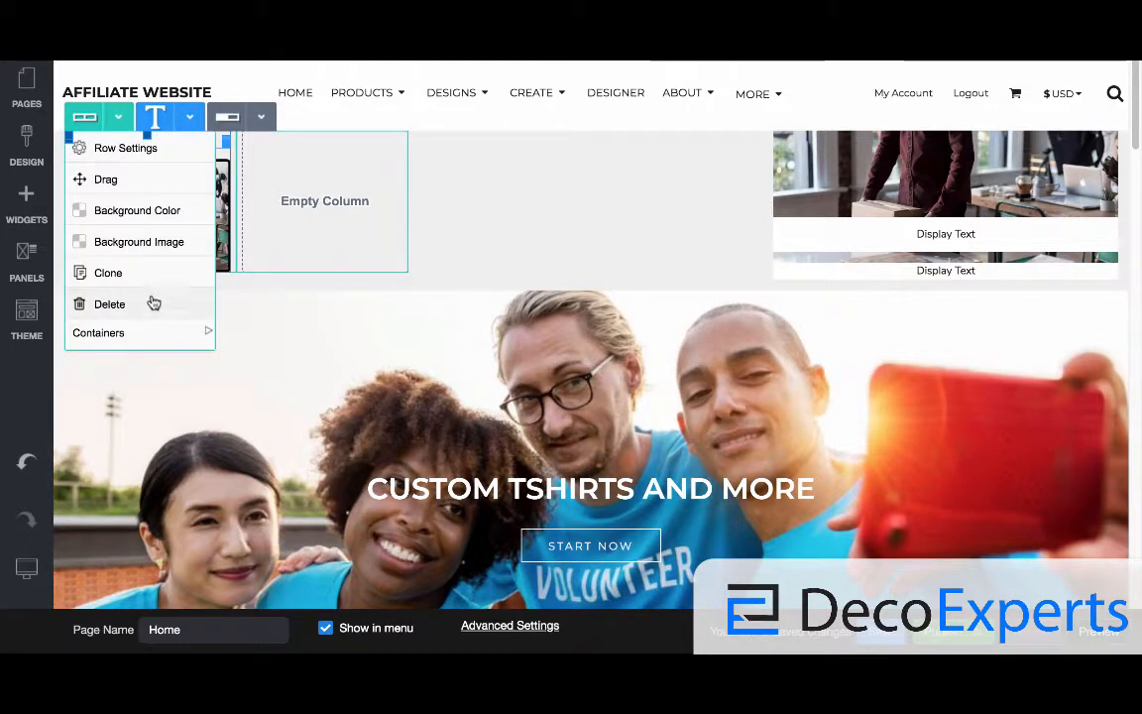
left_click(134, 272)
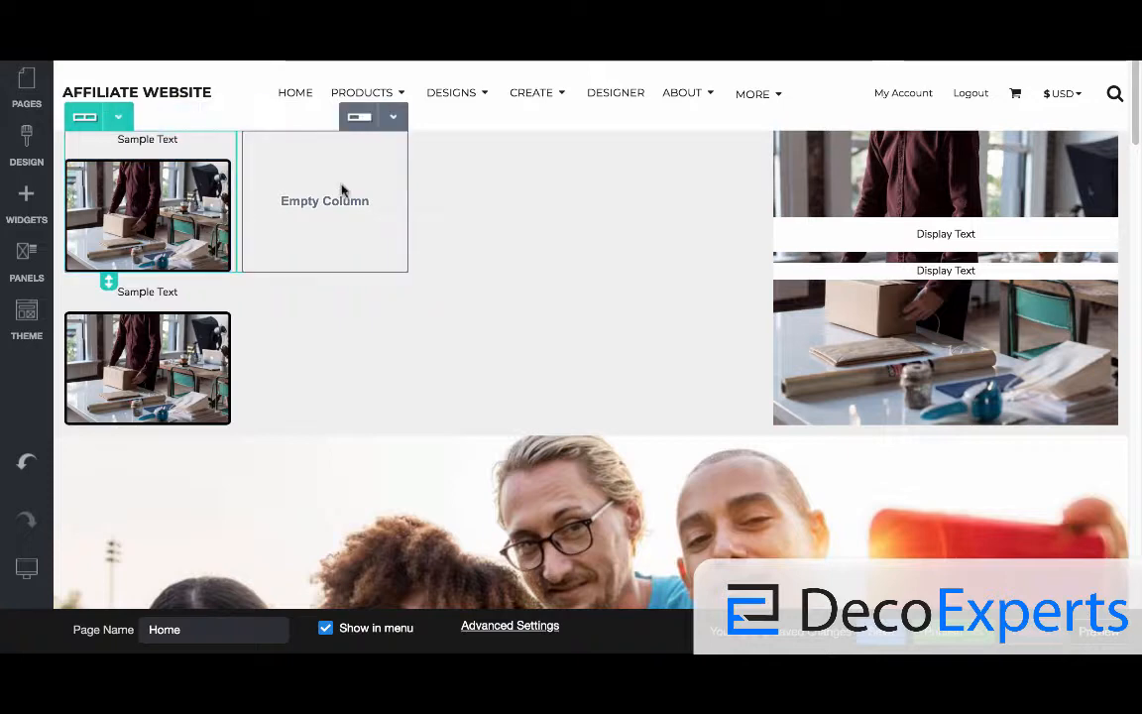
left_click(118, 269)
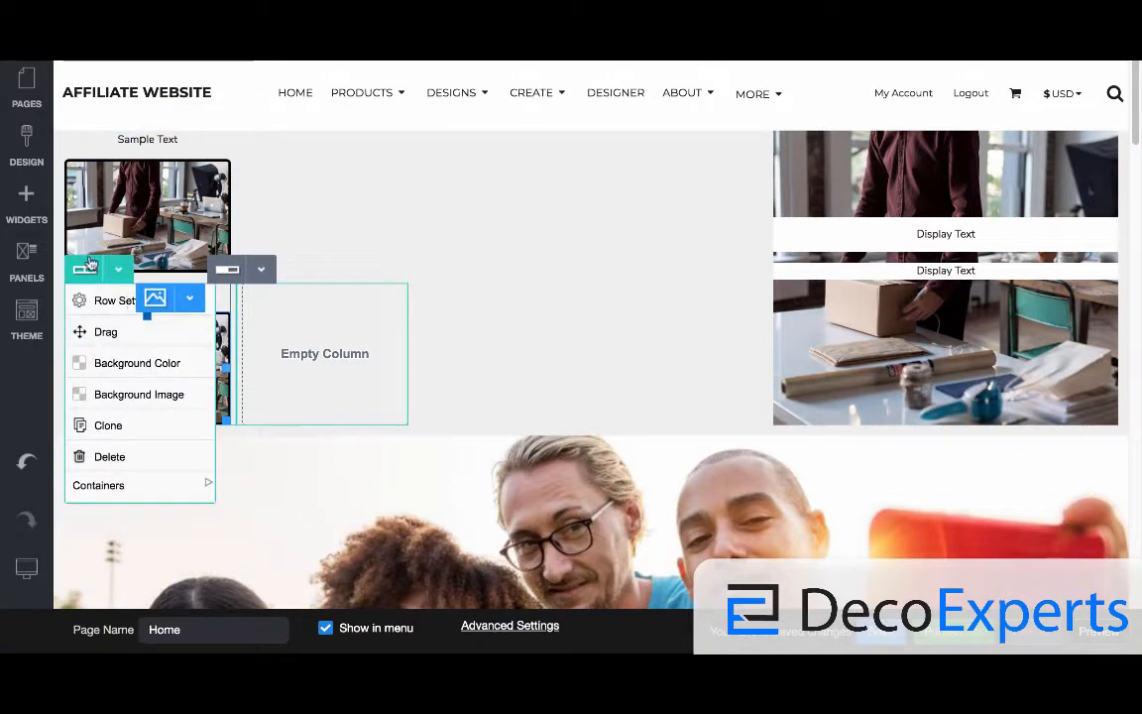
left_click(131, 457)
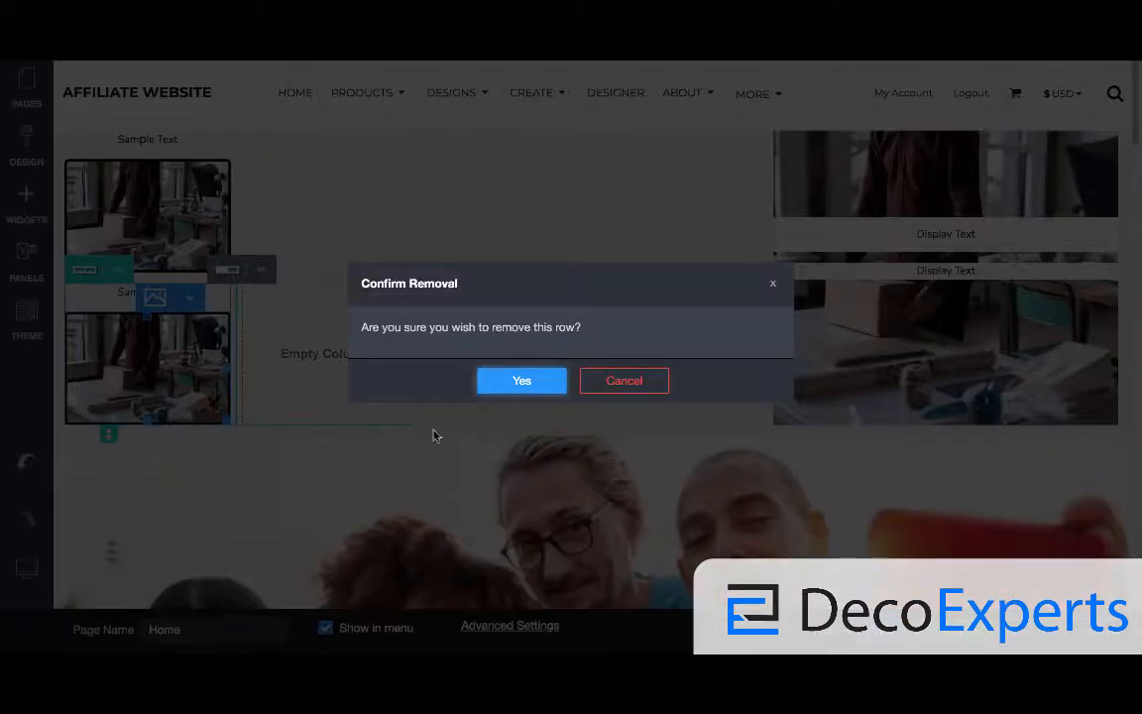
left_click(519, 382)
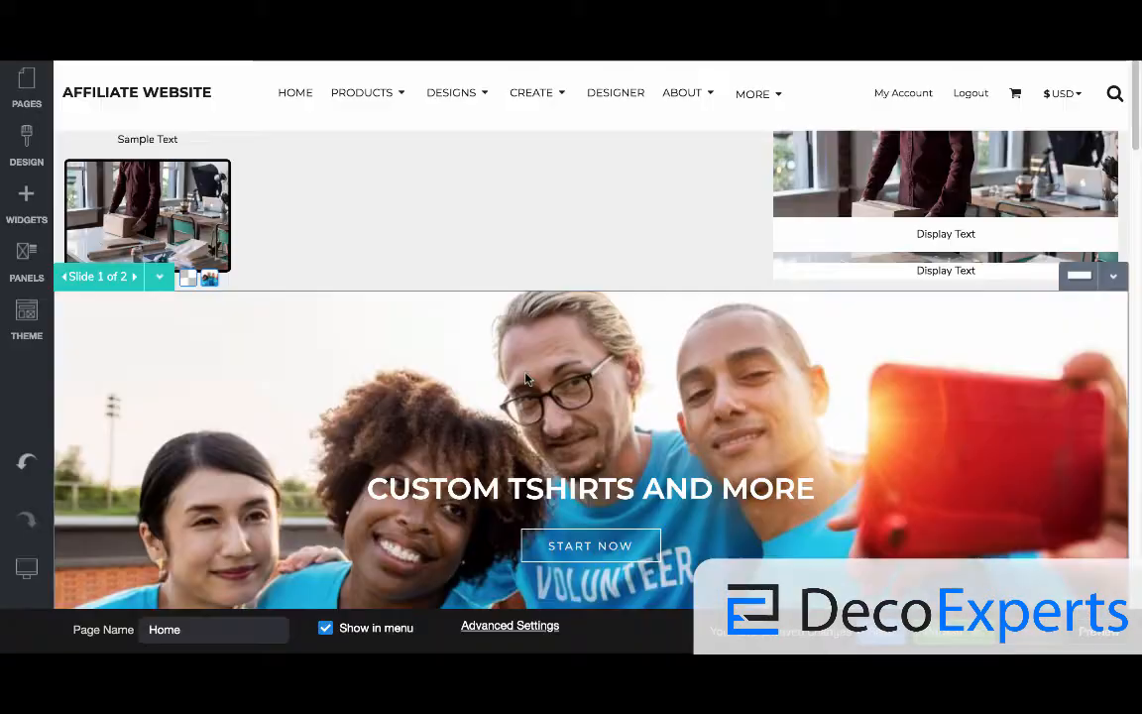
Add a single-column row inside the first nested column and move the "Sample Text" and image widgets into it.
left_click(30, 202)
left_click_drag(184, 357, 185, 135)
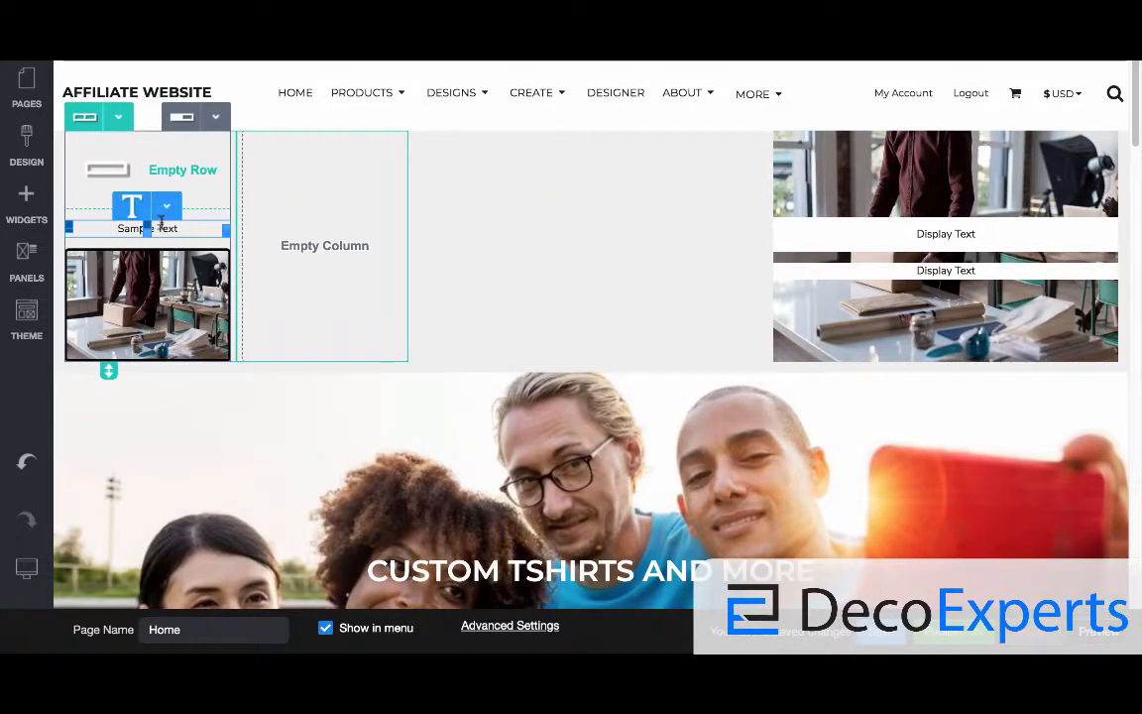
left_click(167, 210)
left_click_drag(156, 268, 177, 139)
left_click(189, 145)
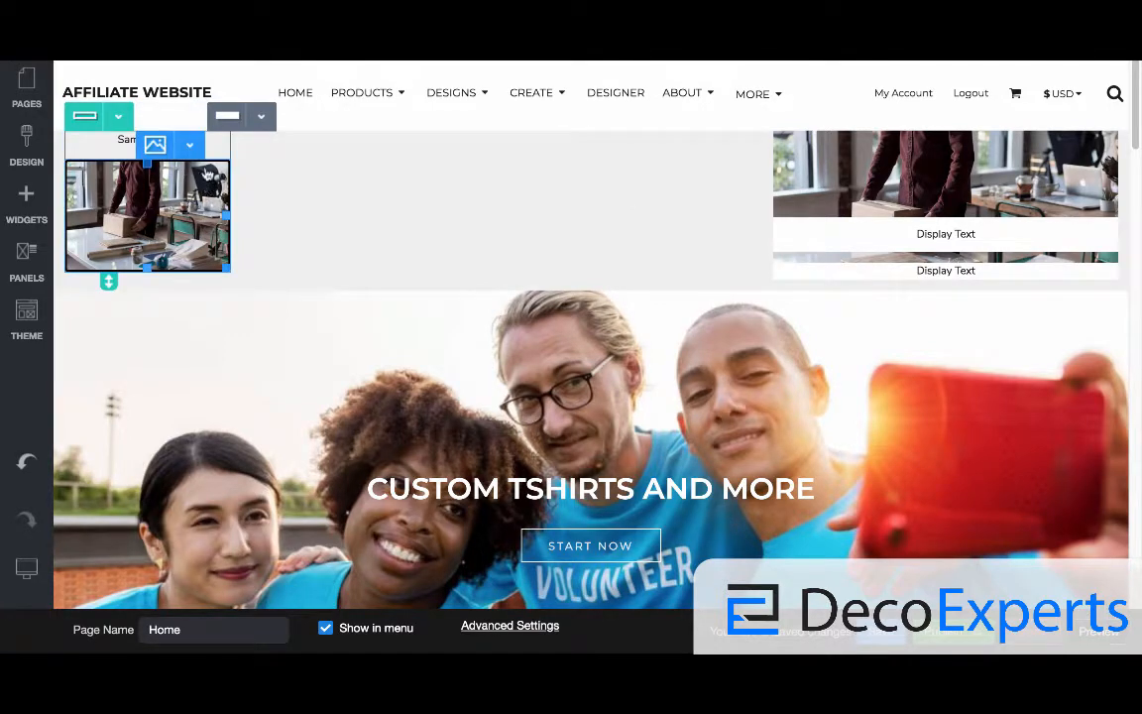
Clone the single-column row with the text and image and move the copy into the empty second nested column.
left_click(120, 118)
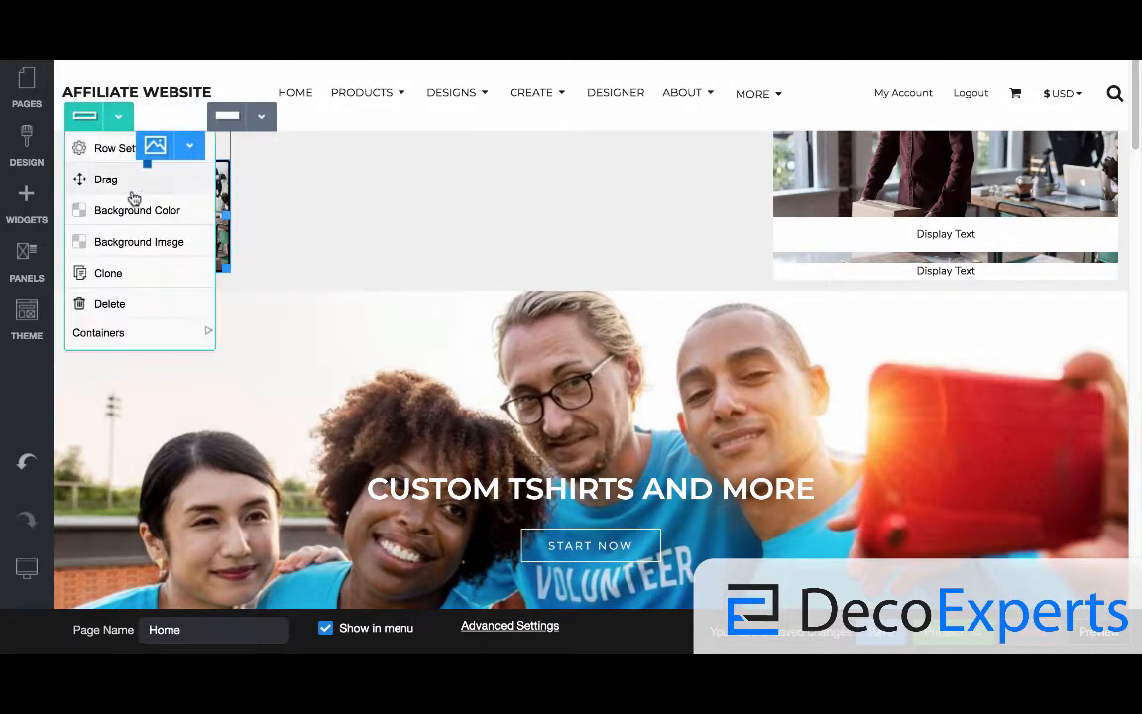
left_click(127, 266)
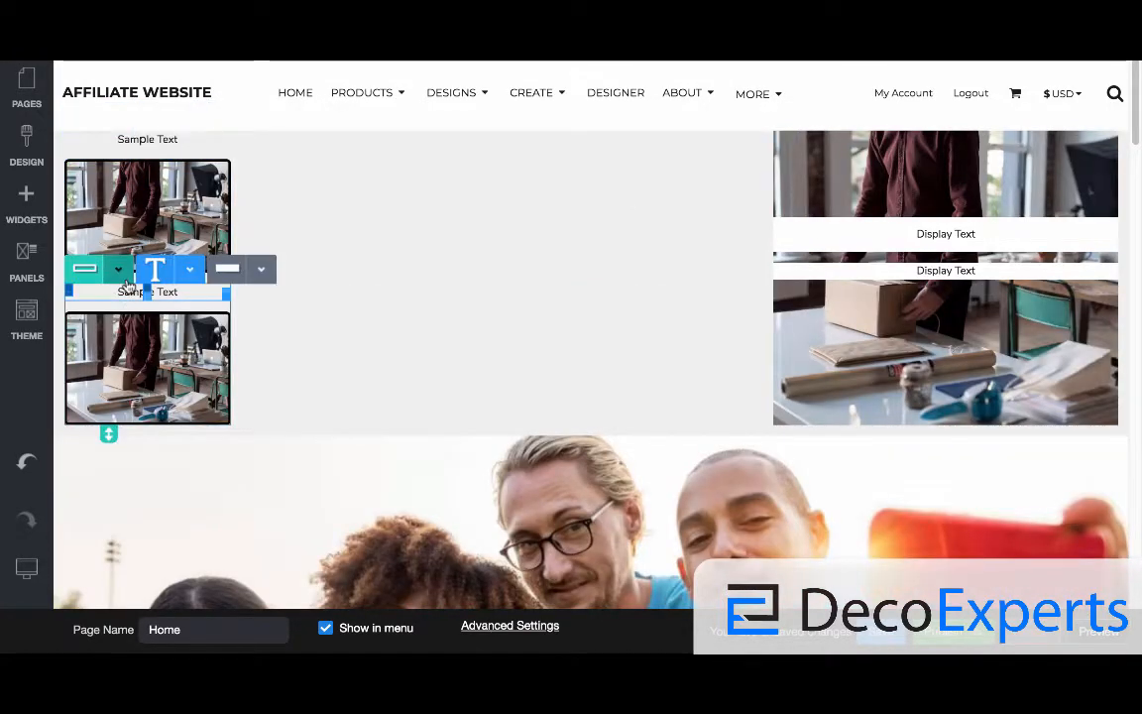
left_click(118, 269)
left_click_drag(112, 335, 304, 214)
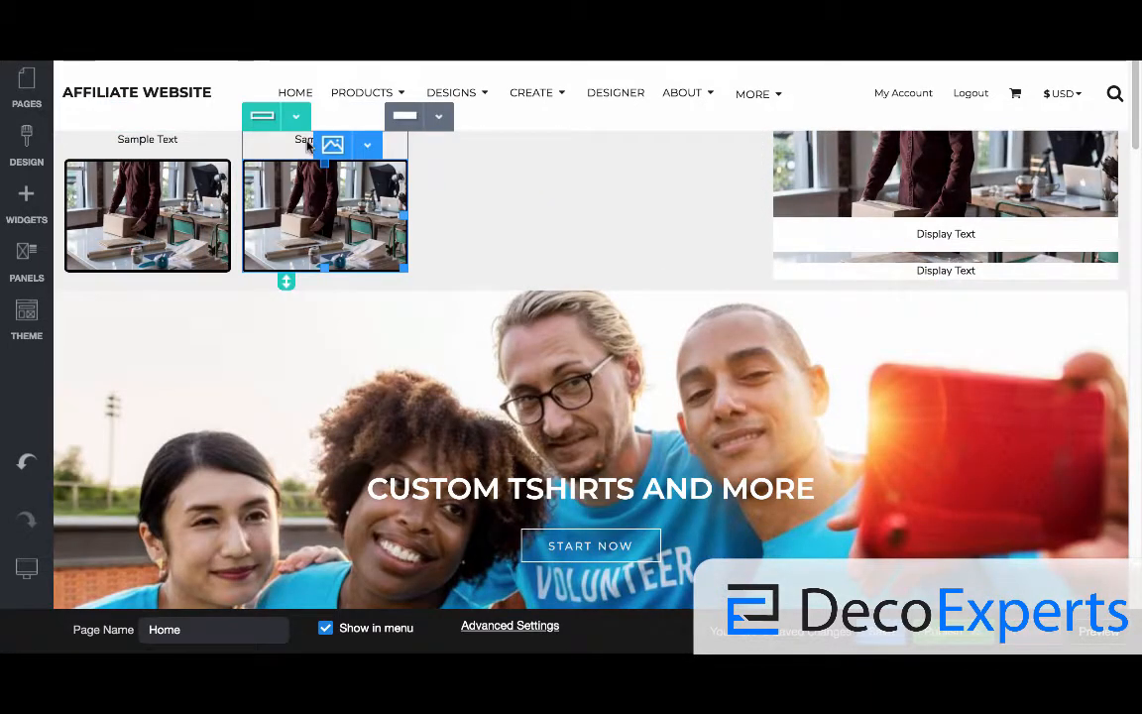
Change the text above the copied image to "New Text".
left_click(325, 139)
left_click(337, 139)
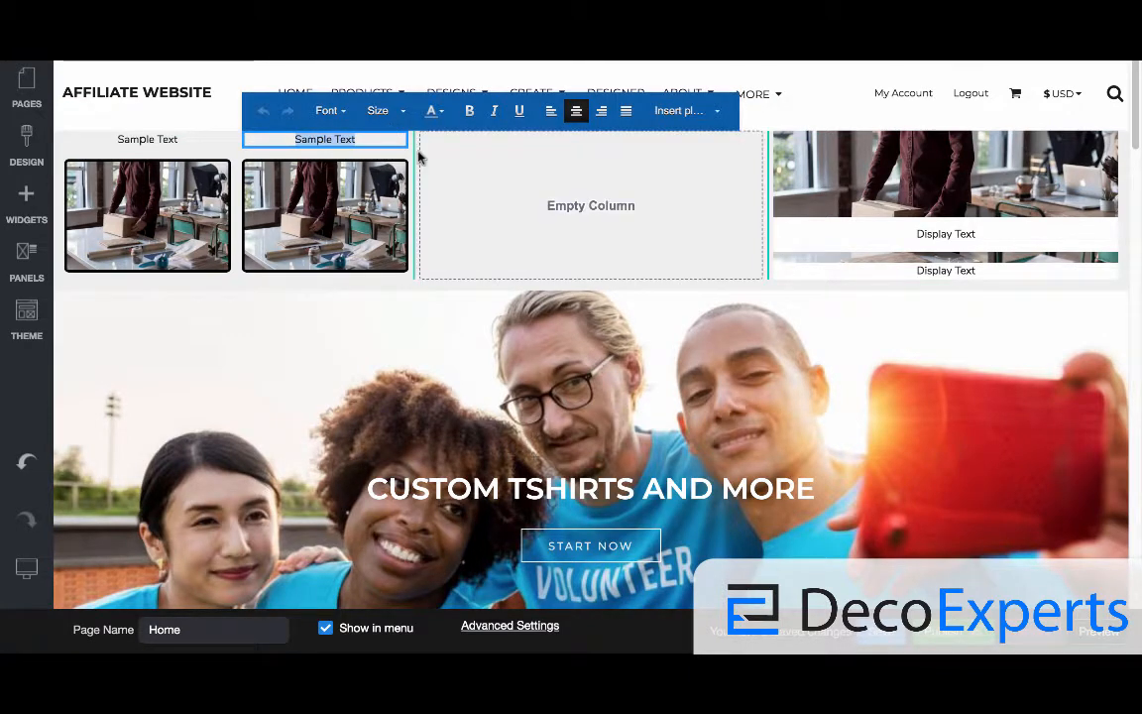
type("New")
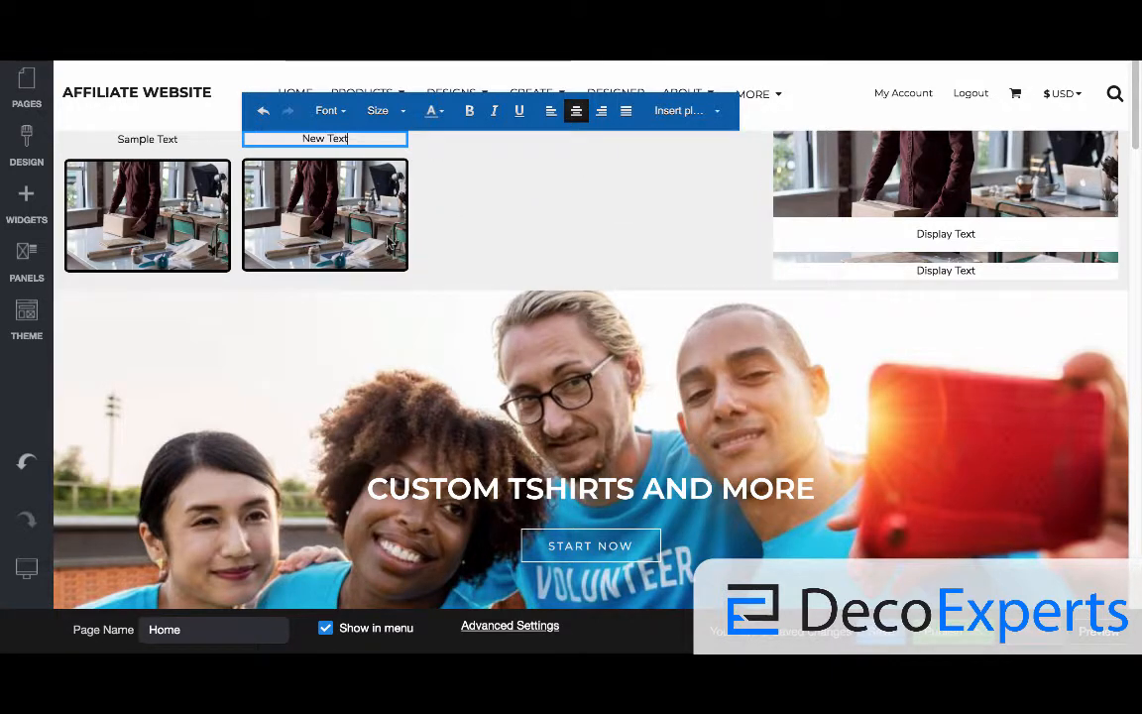
Replace the image below "New Text" with the clothing store interior from the theme images and apply it.
left_click(390, 242)
double_click(349, 226)
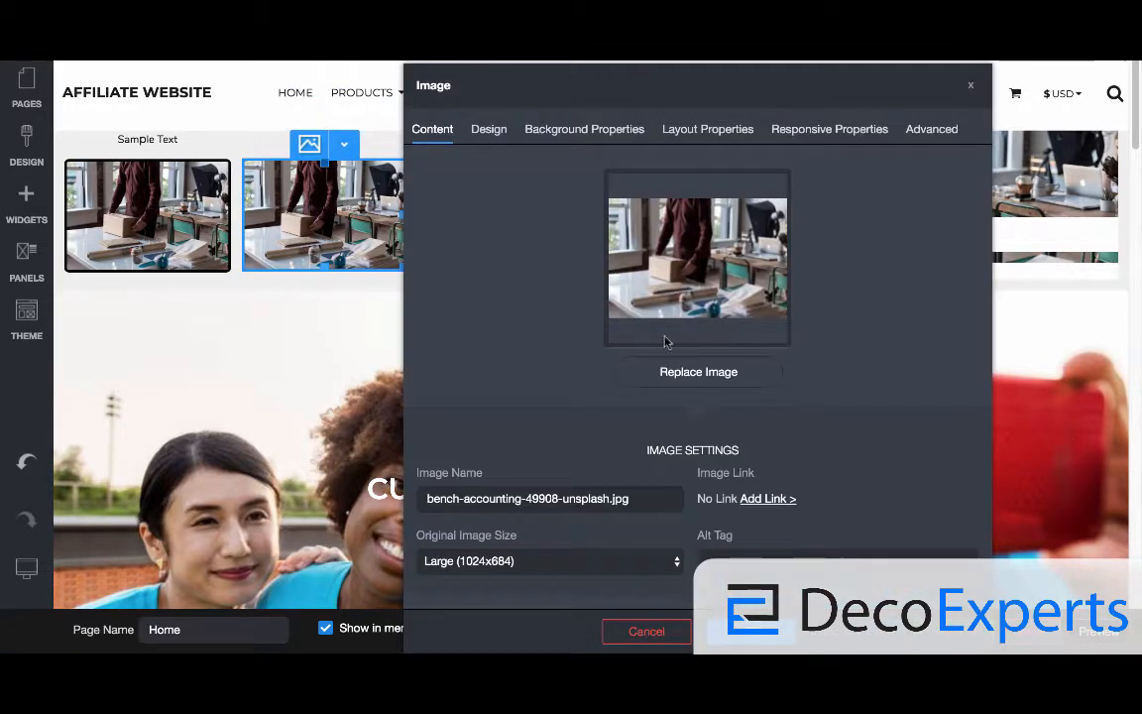
left_click(668, 371)
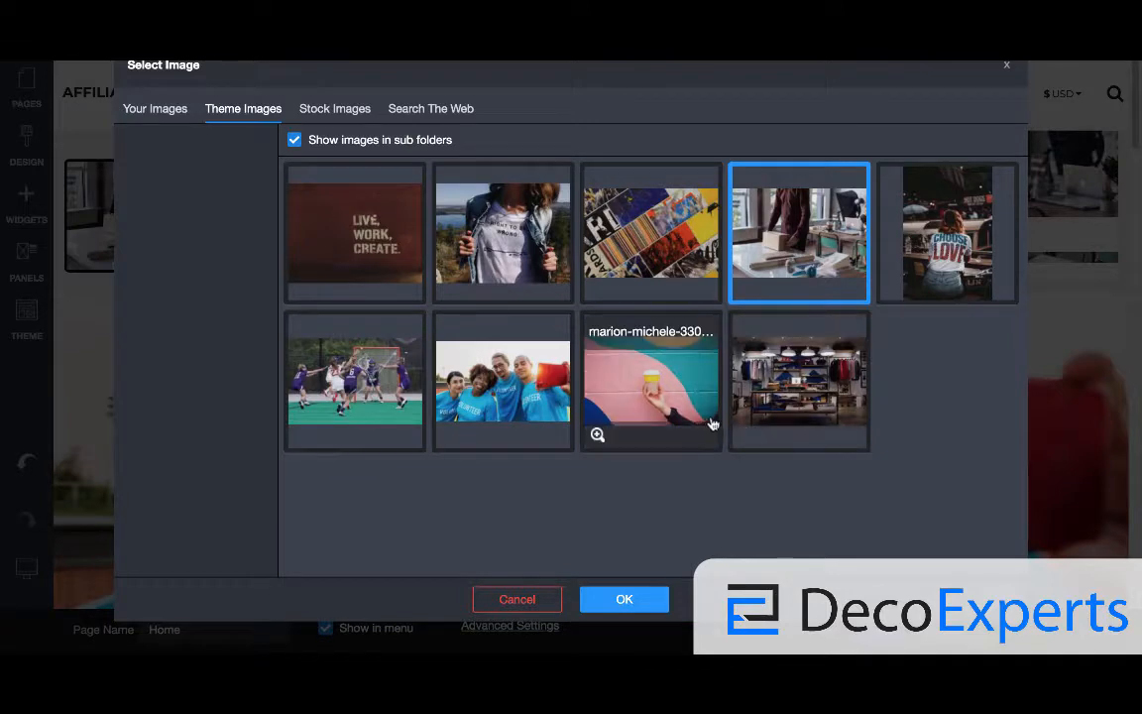
left_click(783, 392)
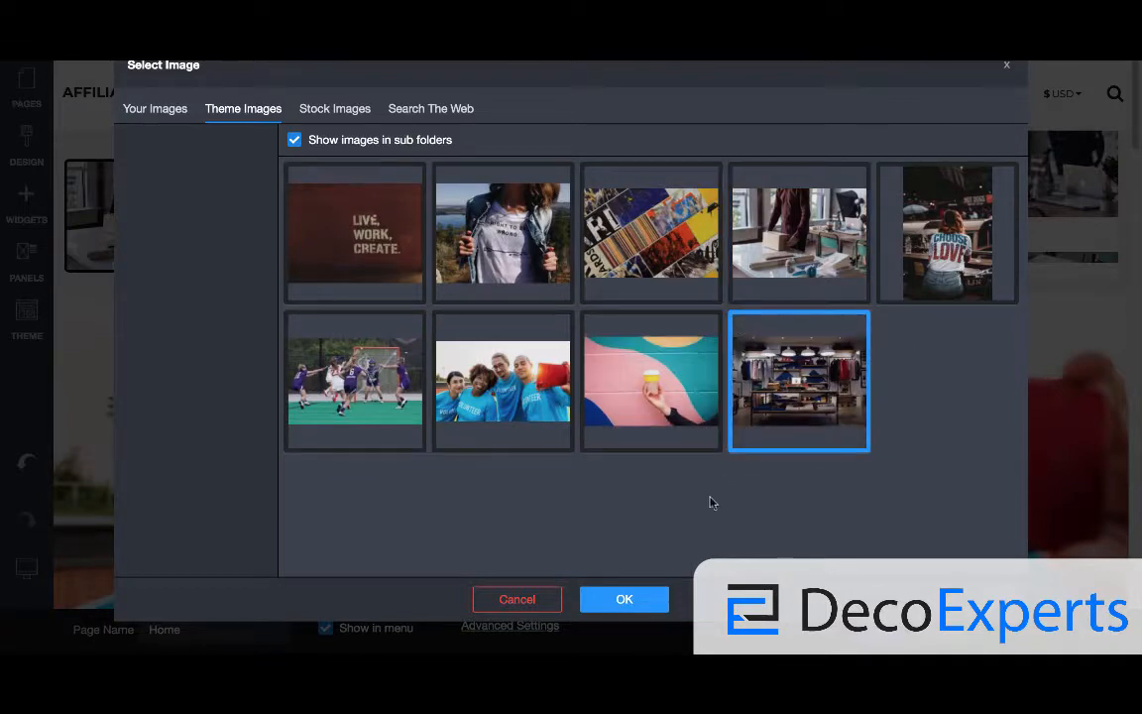
left_click(650, 600)
left_click(746, 630)
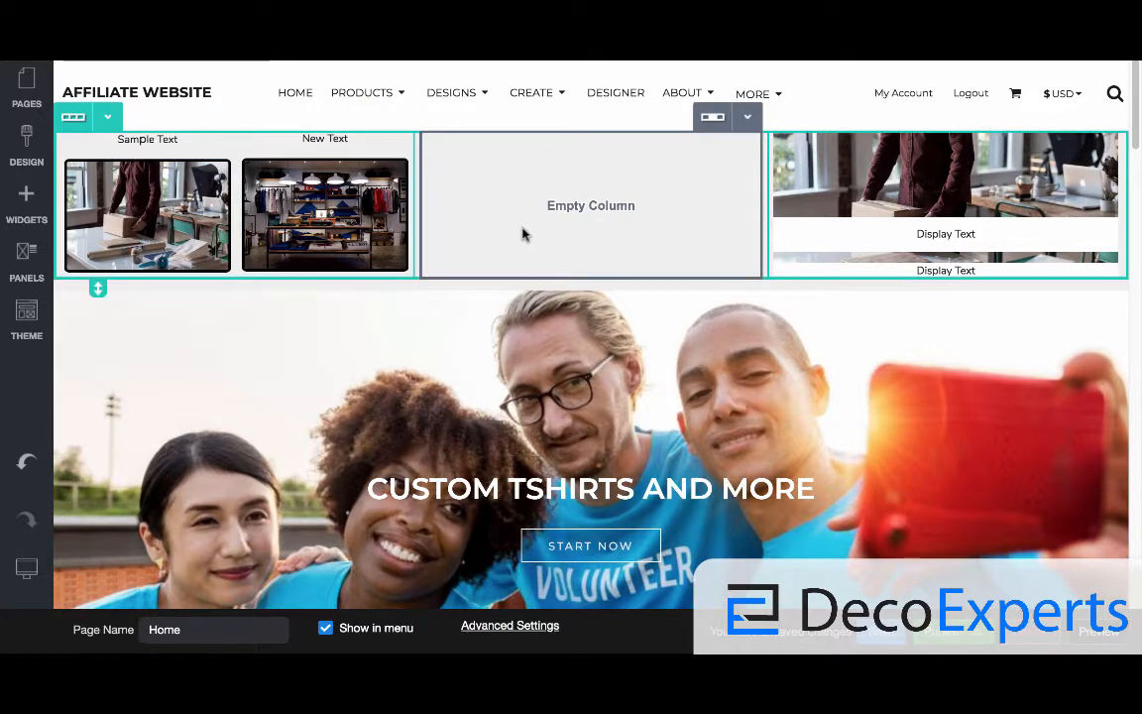
Clone the whole three-column row and move the copy to the end of the page, just above the footer.
left_click(107, 117)
left_click(133, 278)
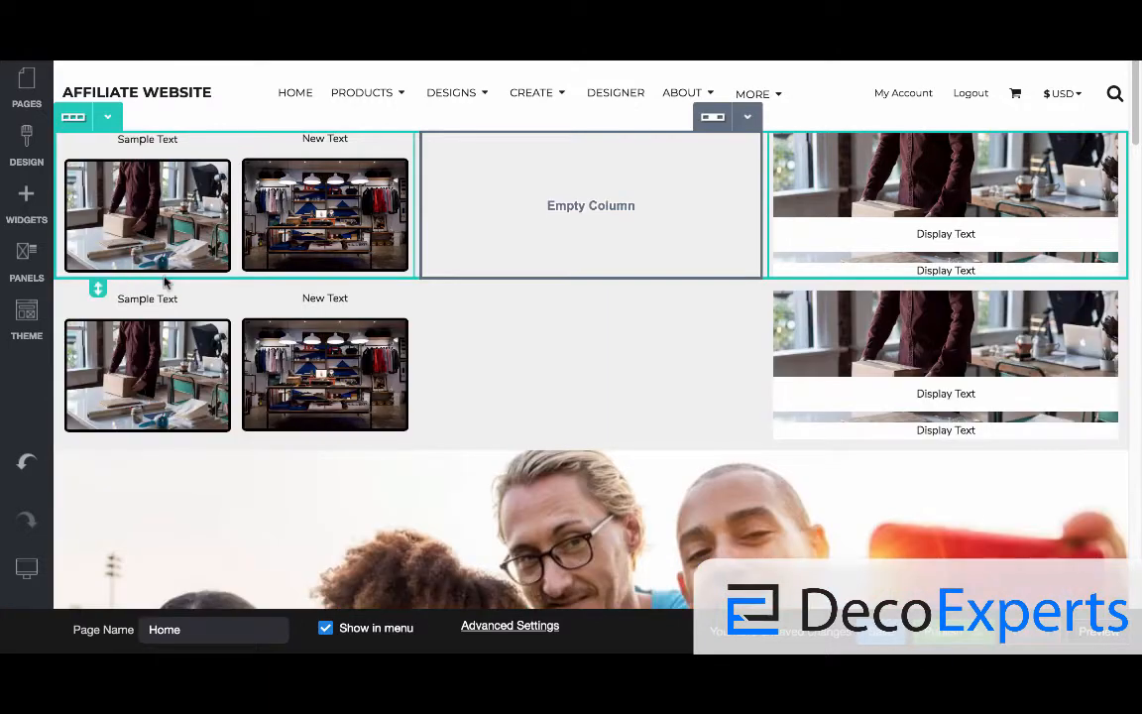
left_click(118, 277)
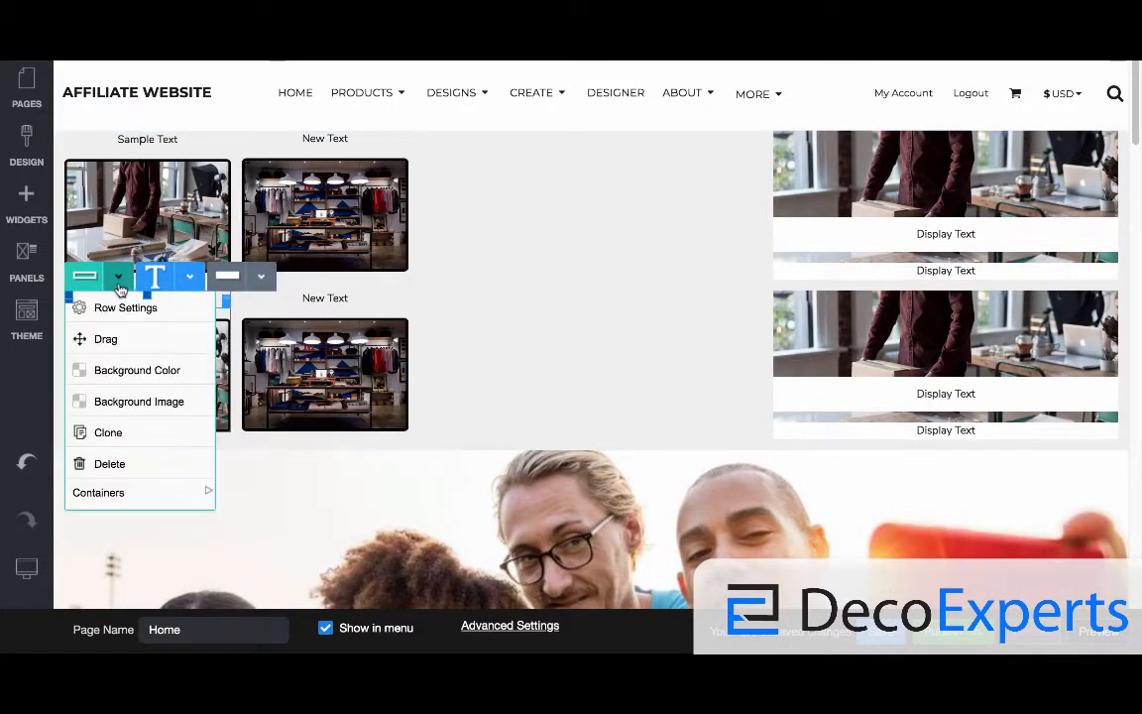
left_click(107, 277)
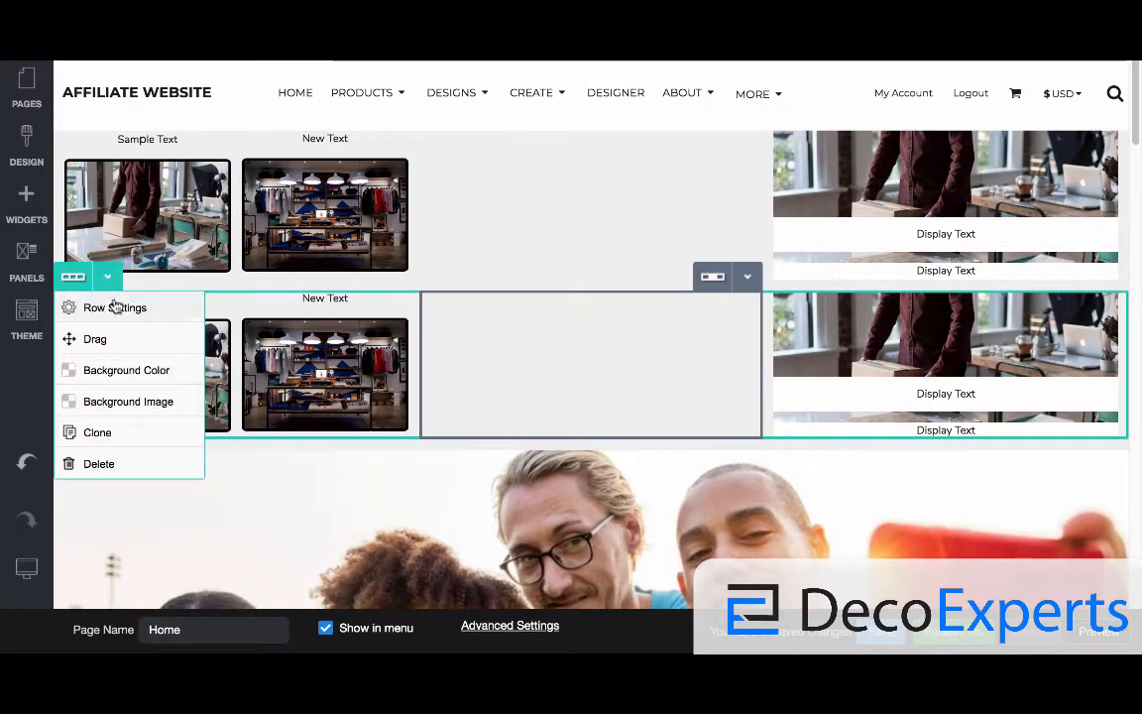
left_click_drag(115, 333, 346, 161)
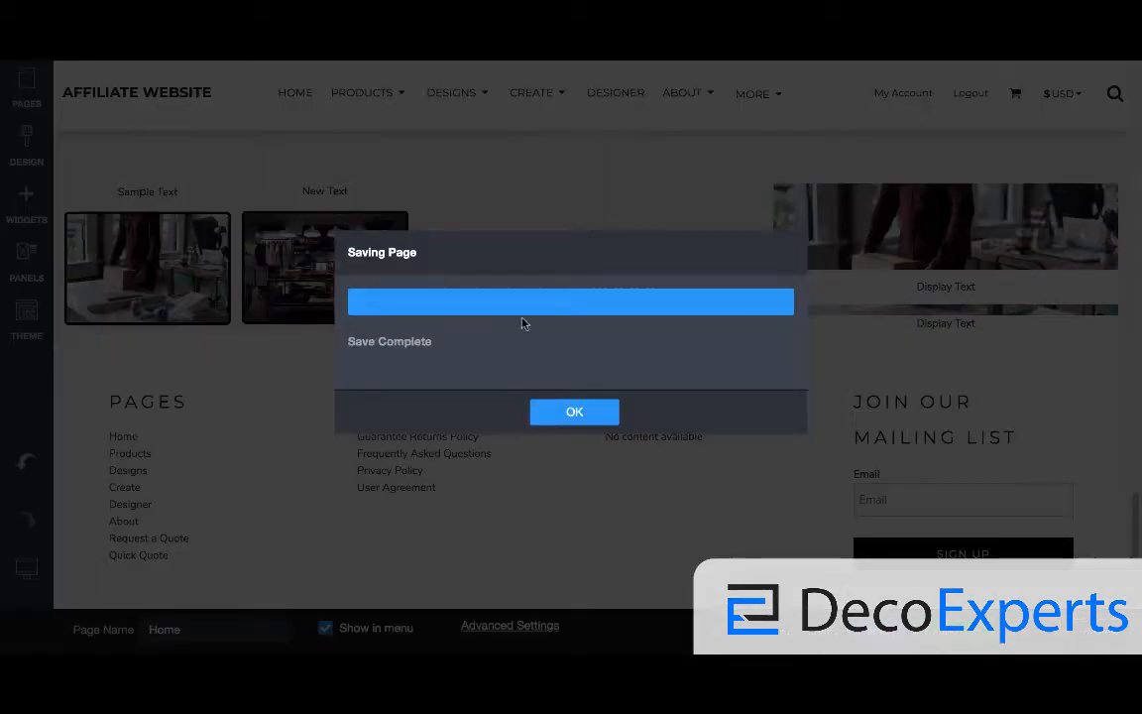
Finish saving the Home page and open the About page for editing.
left_click(590, 415)
left_click(25, 84)
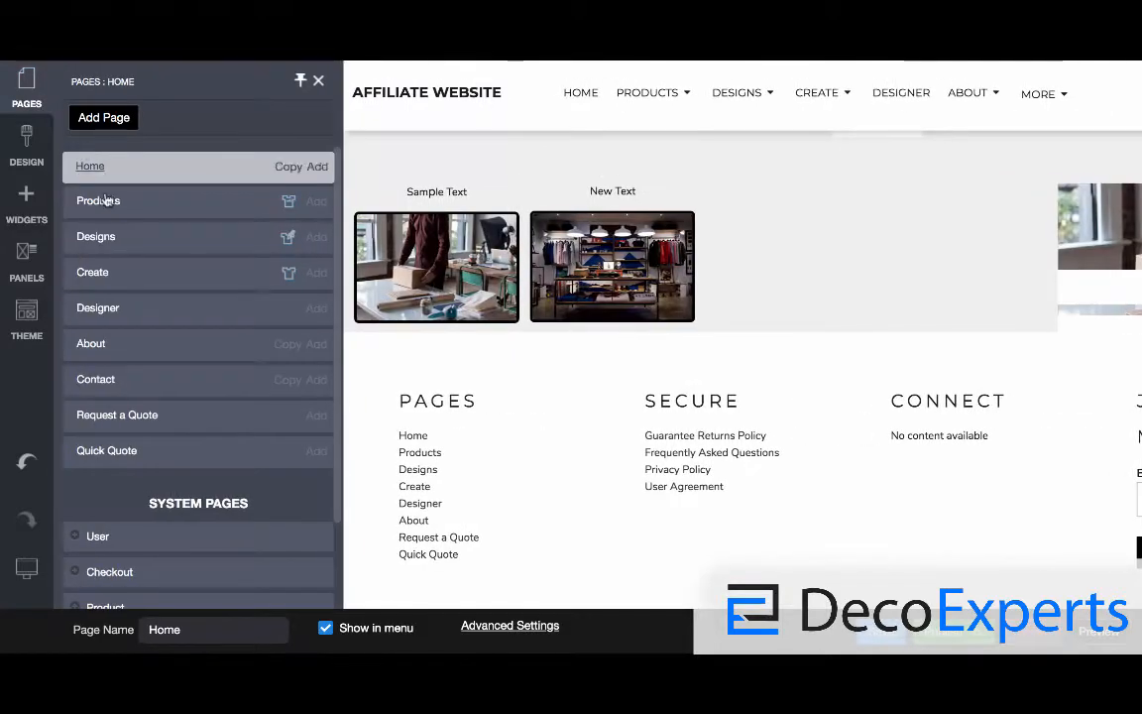
left_click(103, 347)
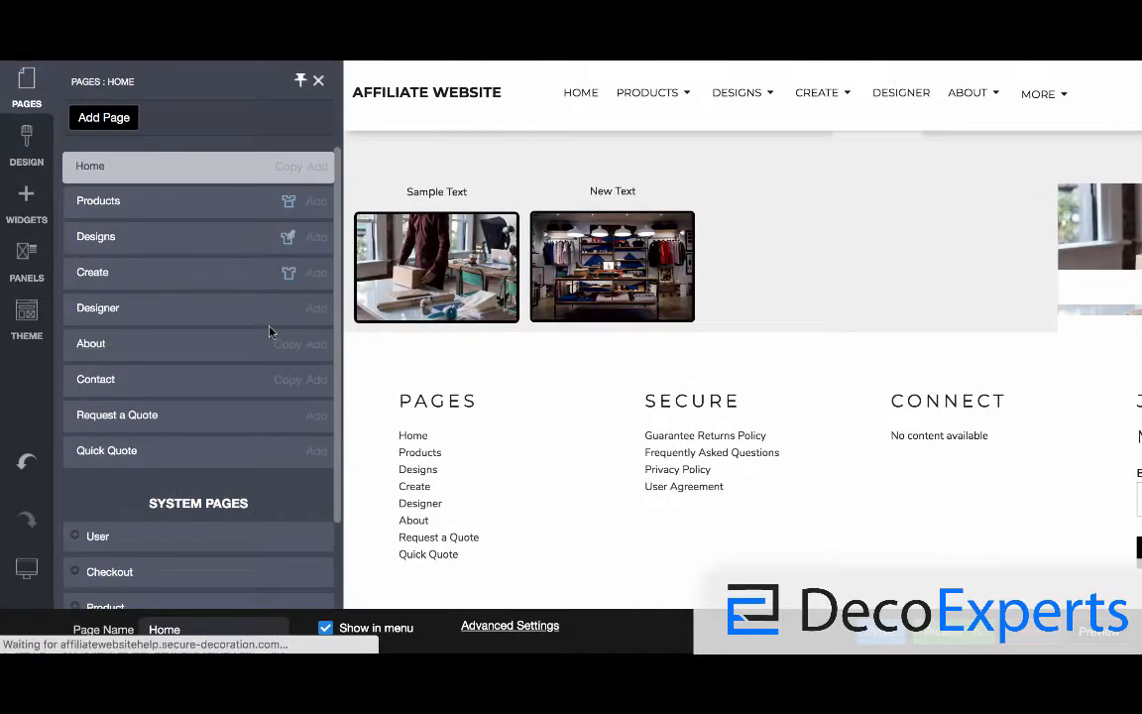